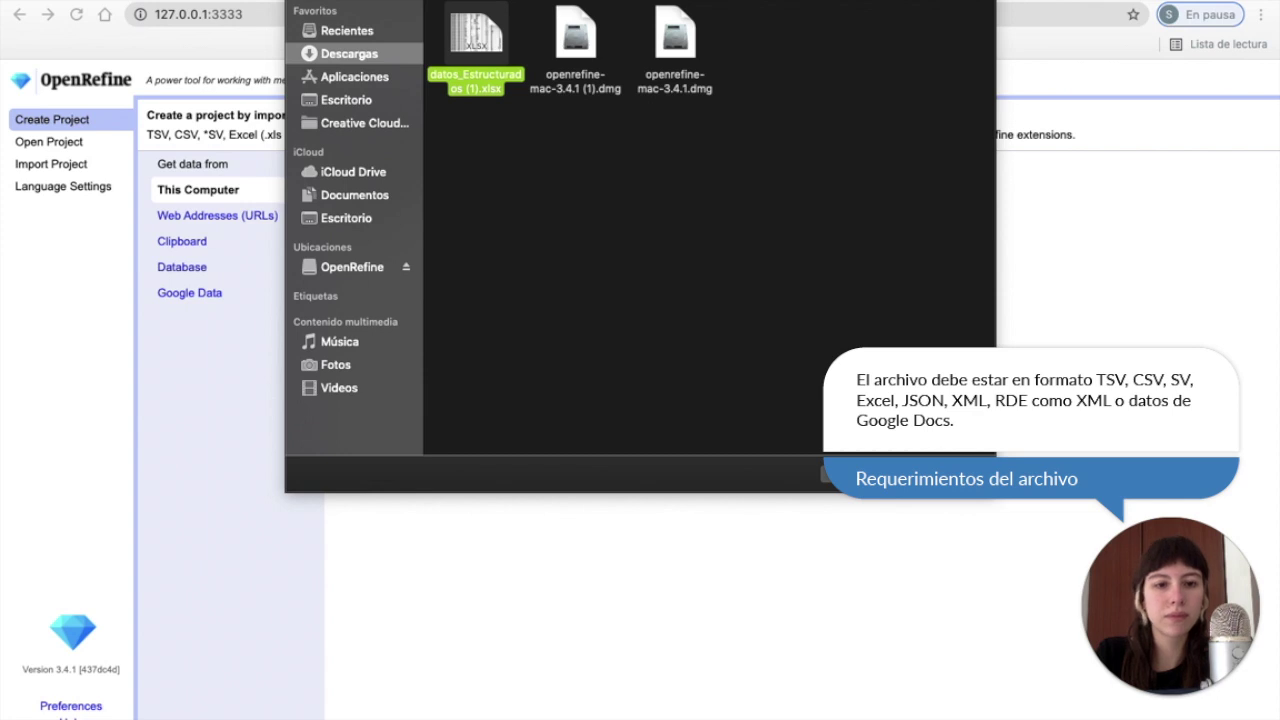
Step: Create a project from the file datos_Estructurados (1).xlsx, keeping the default project name and parsing options
{"action": "left_click", "coordinate": [932, 476]}
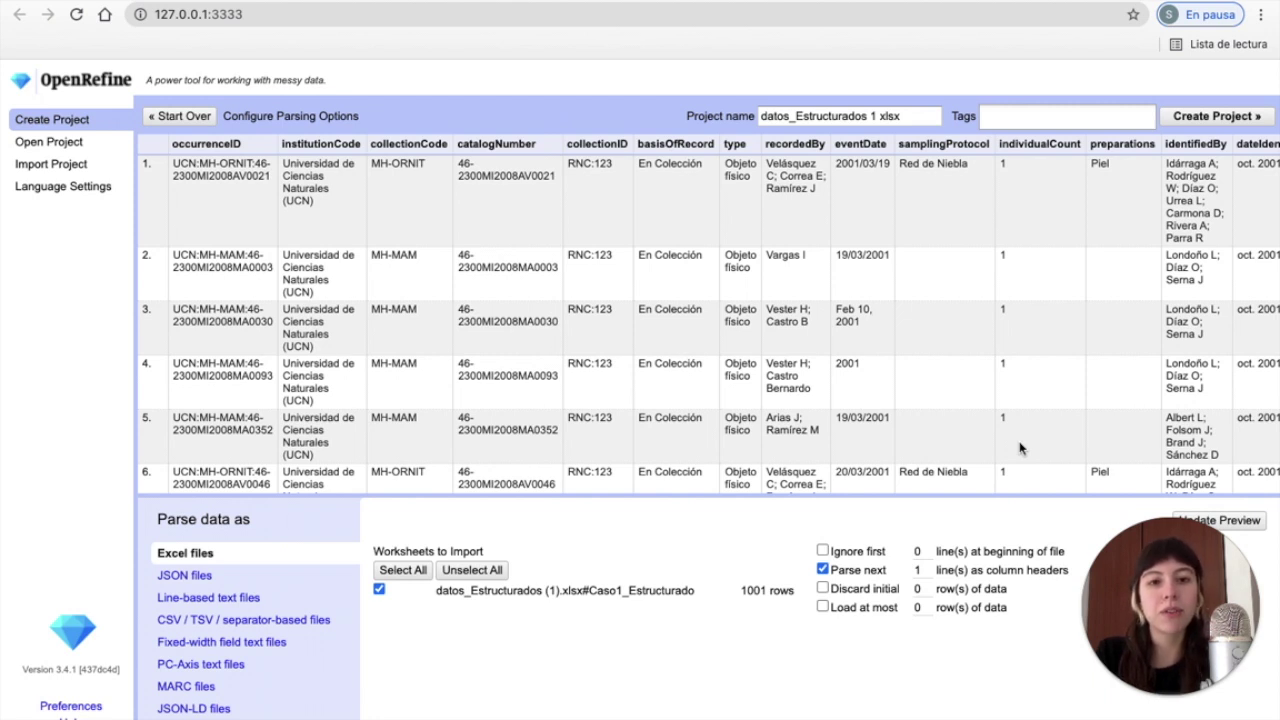
{"action": "left_click", "coordinate": [1225, 117]}
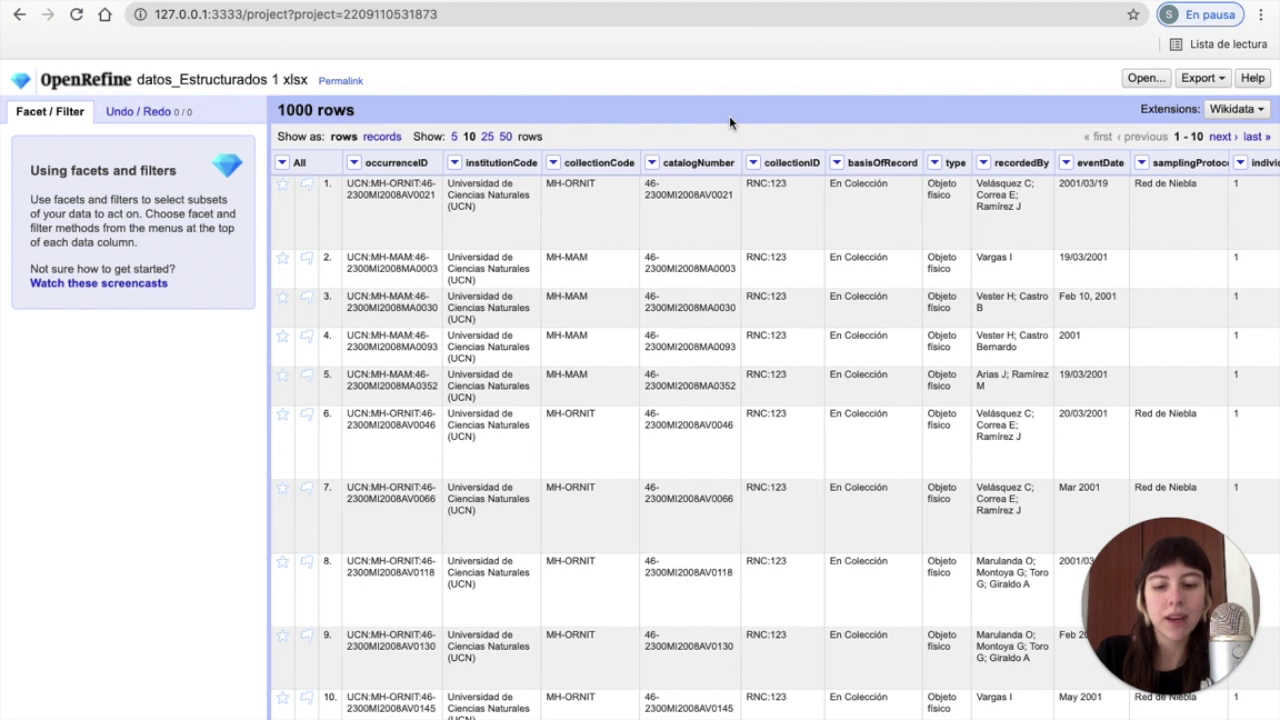
Step: Create a text facet on the basisOfRecord column
{"action": "left_click", "coordinate": [837, 164]}
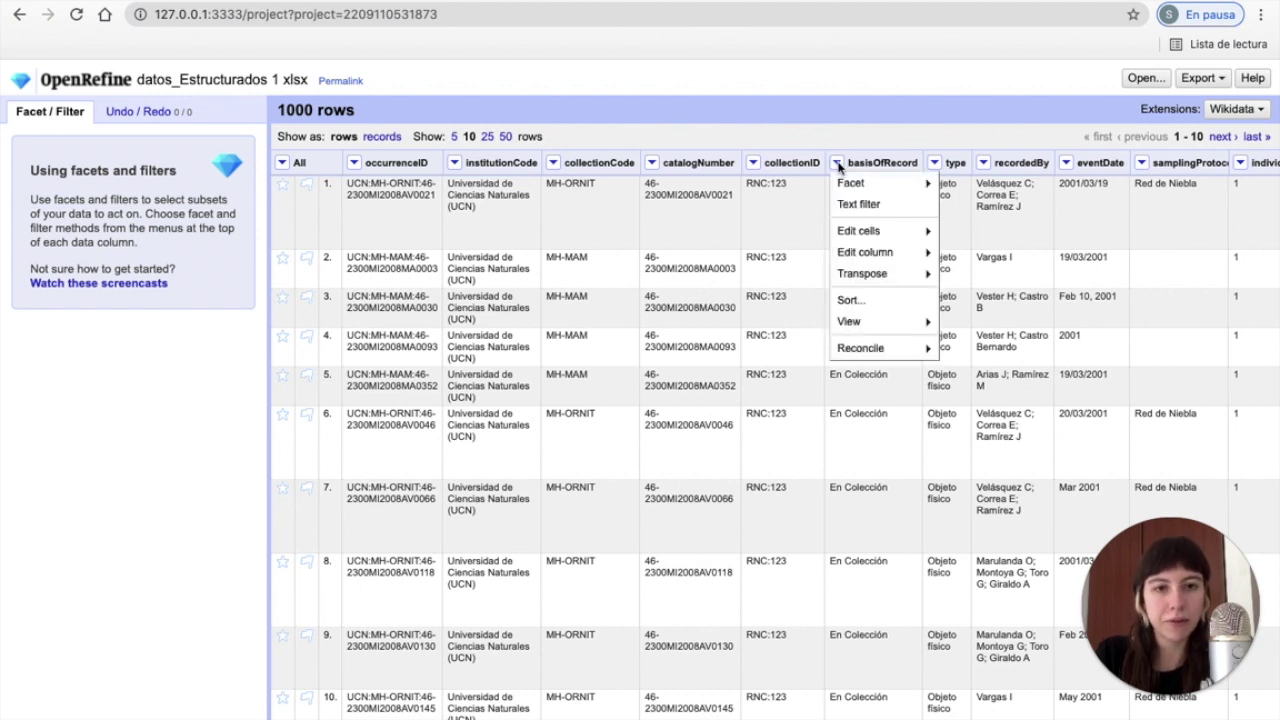
{"action": "mouse_move", "coordinate": [846, 188]}
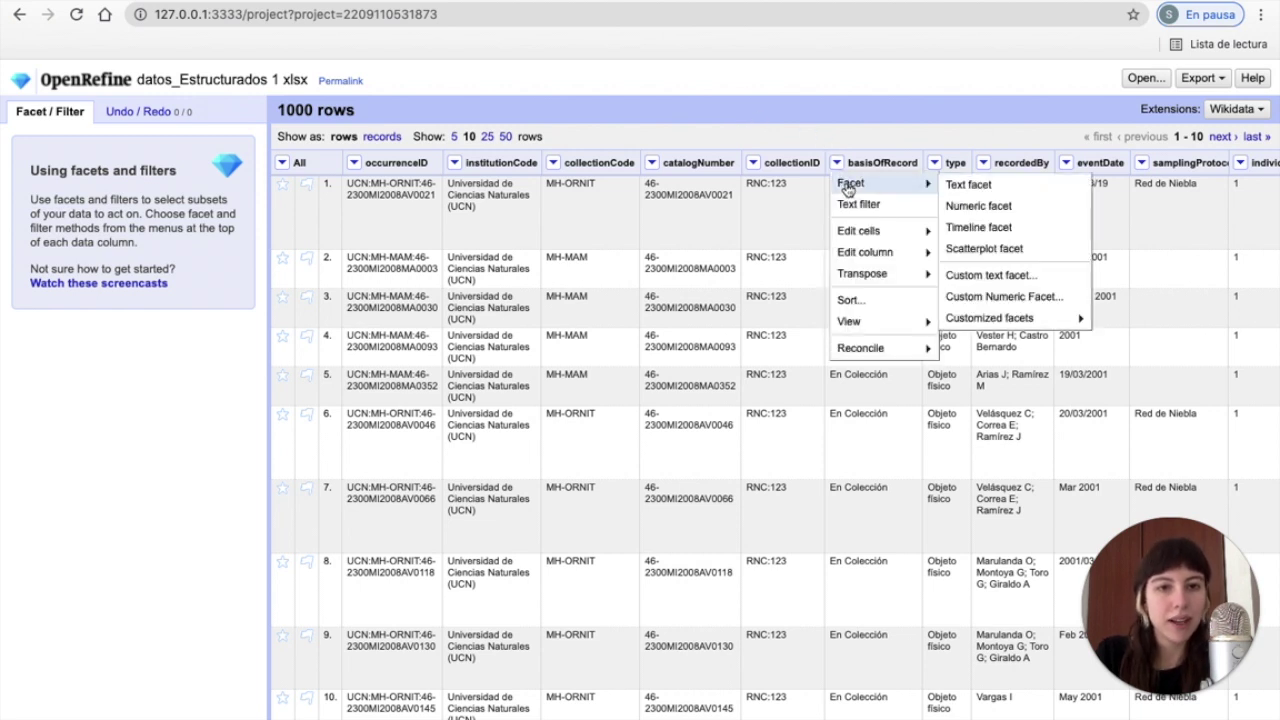
{"action": "left_click", "coordinate": [957, 188]}
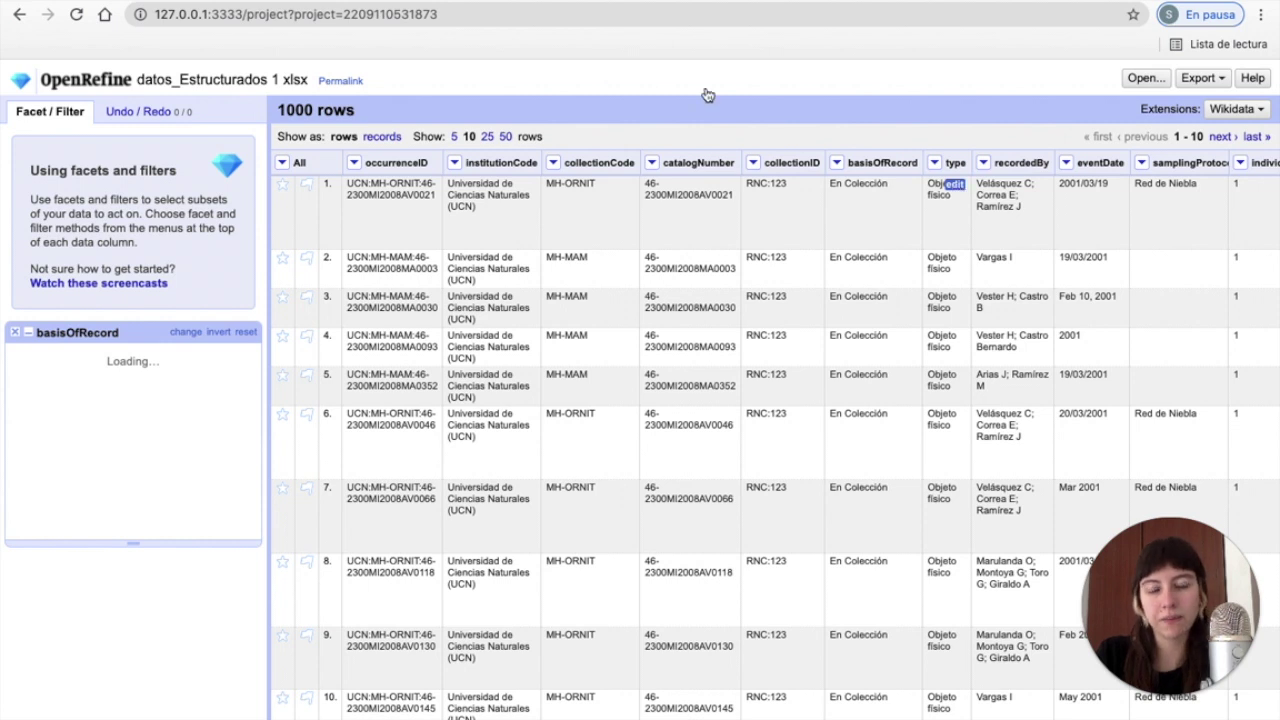
{"action": "mouse_move", "coordinate": [131, 217]}
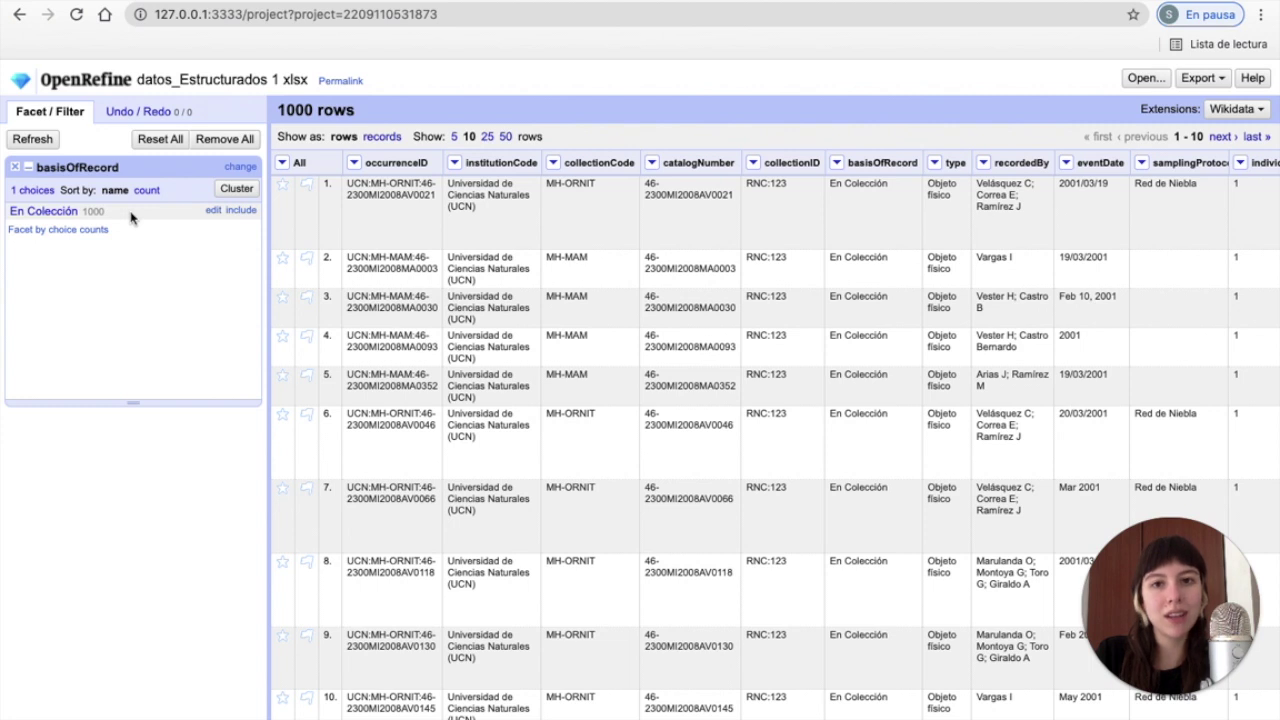
Step: Replace the value "En Colección" with "PreservedSpecimen" throughout basisOfRecord using the facet, and remove the facet
{"action": "left_click", "coordinate": [212, 213]}
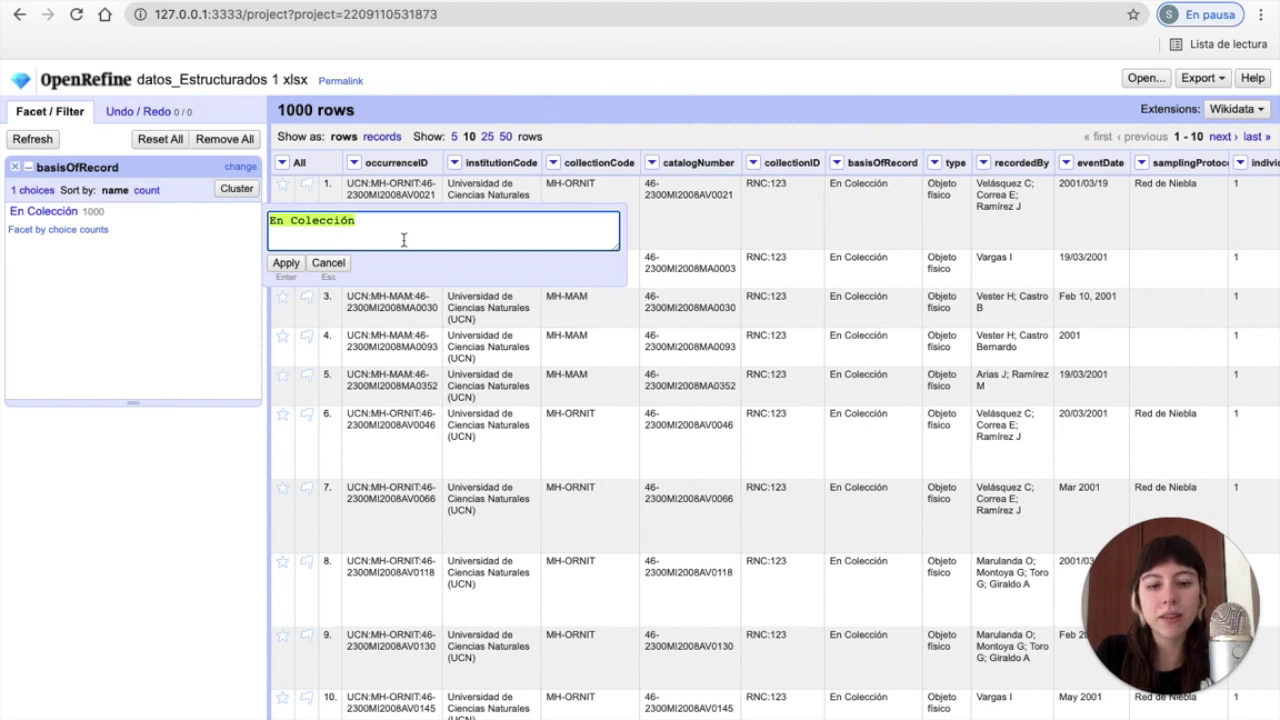
{"action": "type", "text": "PreservedS"}
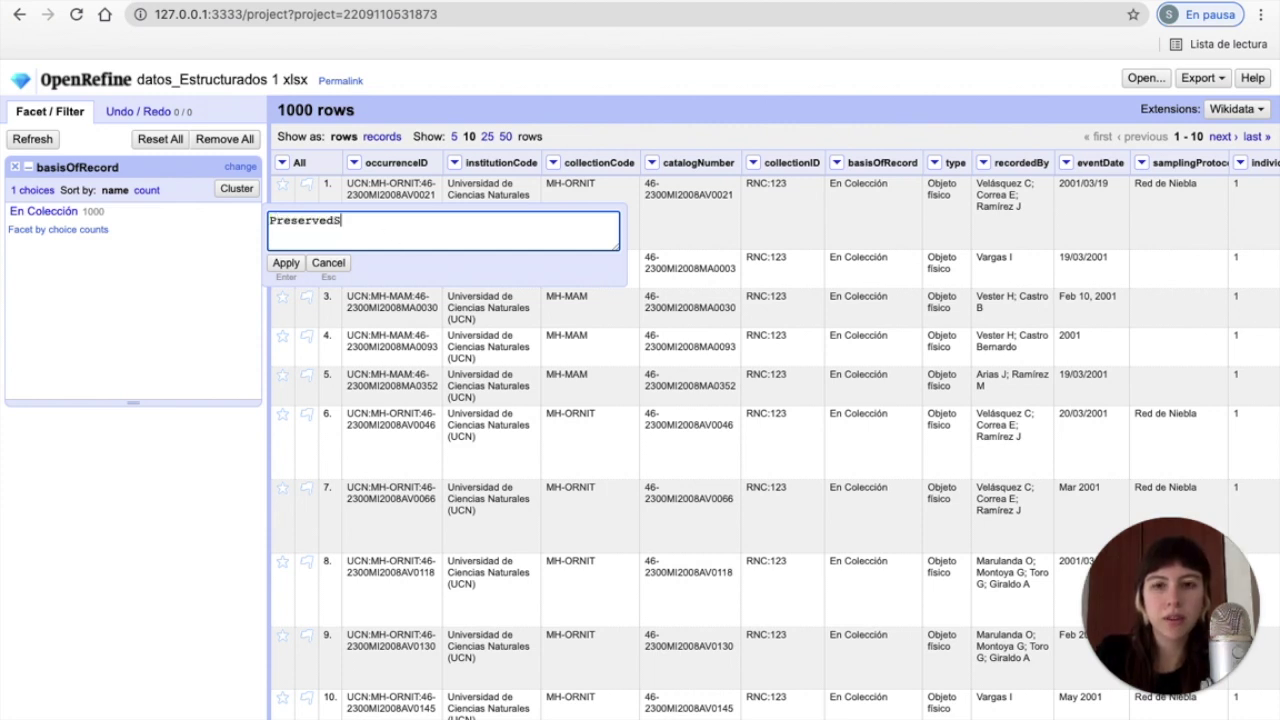
{"action": "type", "text": "pecimen"}
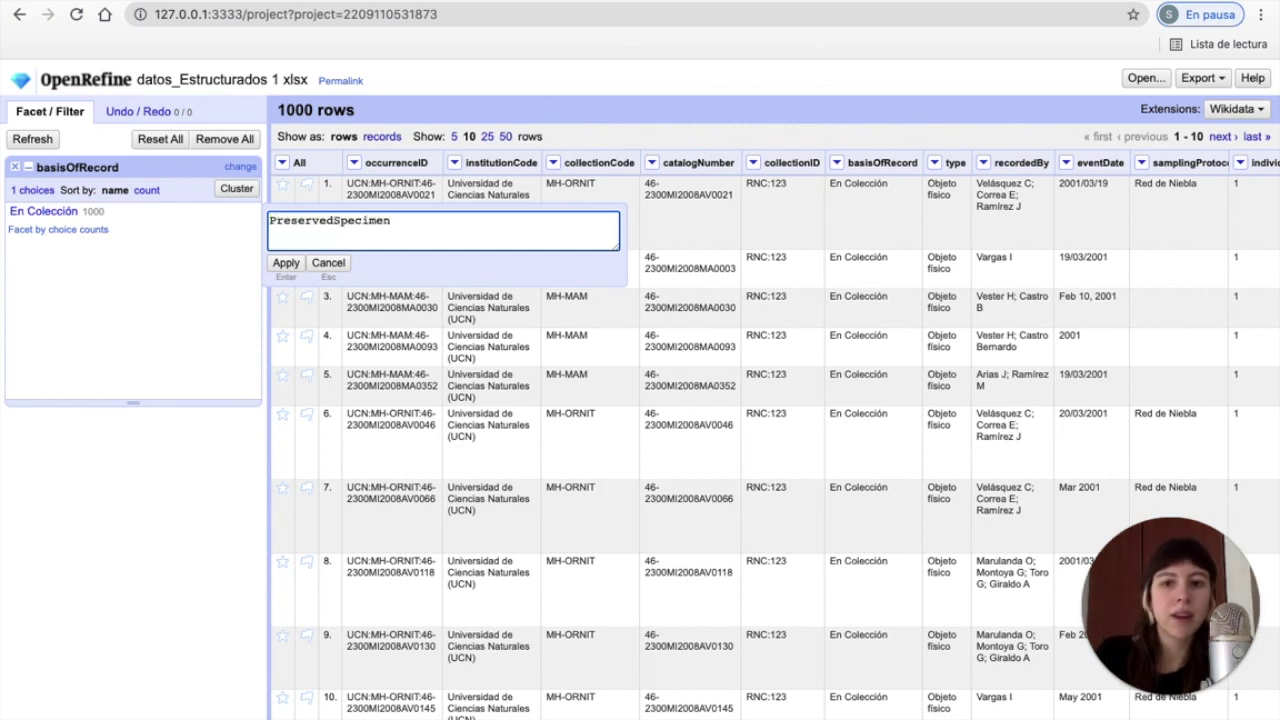
{"action": "left_click", "coordinate": [287, 263]}
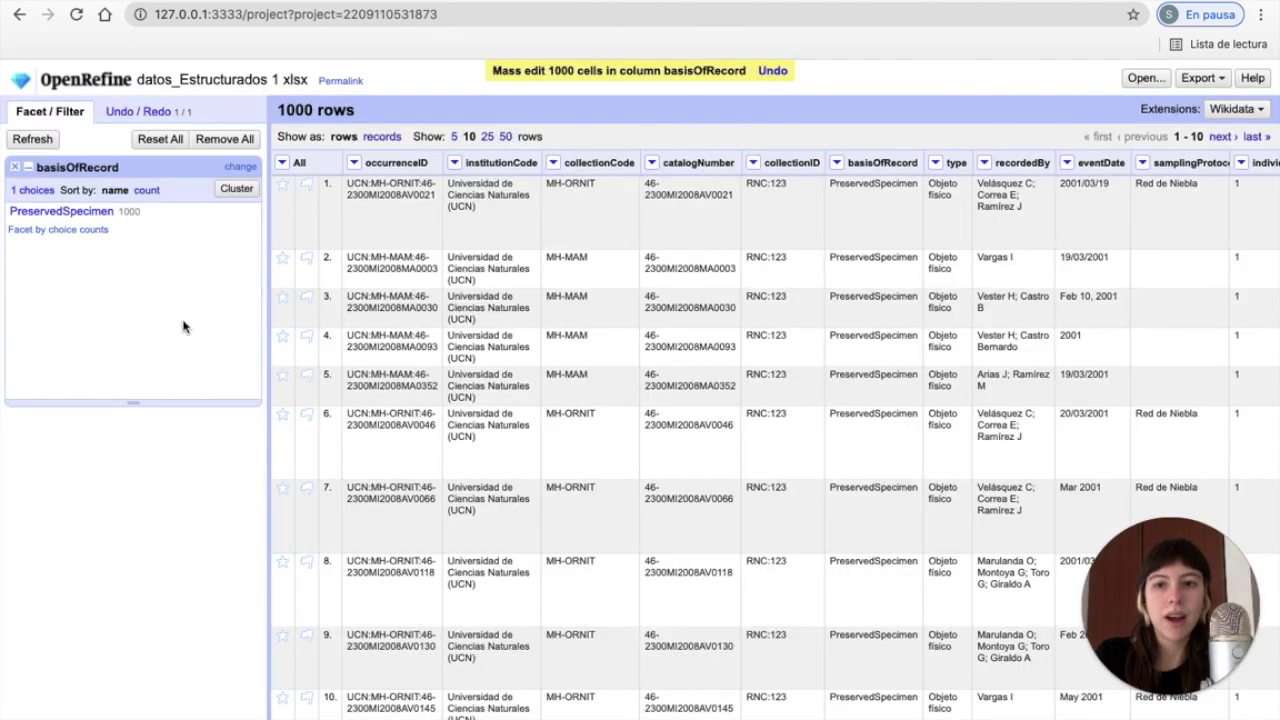
{"action": "left_click", "coordinate": [216, 142]}
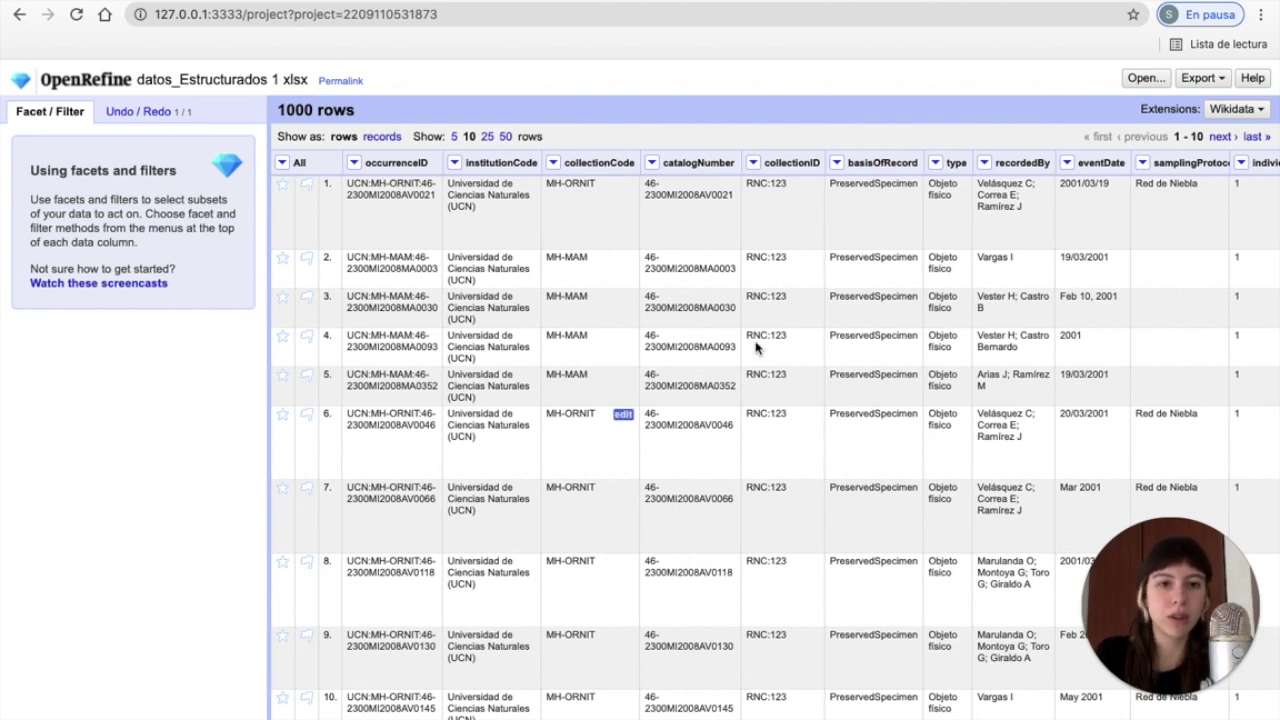
Step: Check the individualCount column for duplicate-looking values with a text facet, and remove the facet
{"action": "scroll", "coordinate": [573, 463], "scroll_direction": "right", "scroll_amount": 6}
{"action": "left_click", "coordinate": [604, 163]}
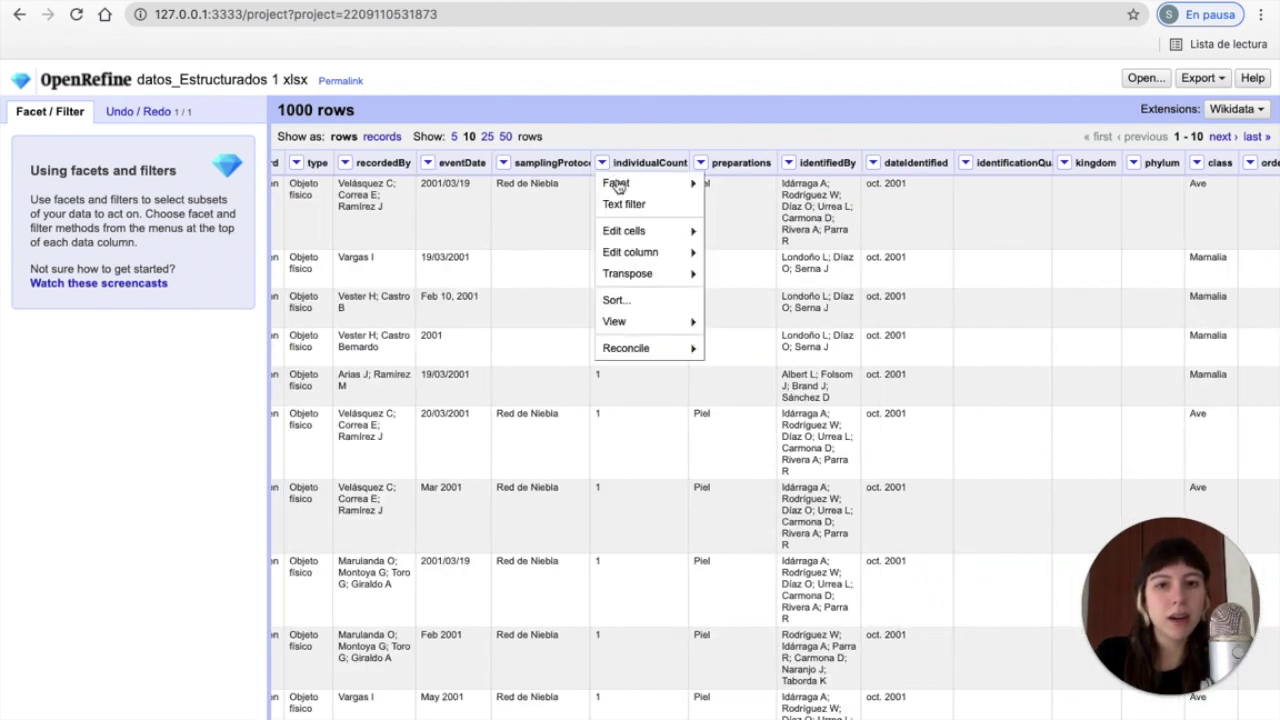
{"action": "mouse_move", "coordinate": [616, 183]}
{"action": "left_click", "coordinate": [729, 184]}
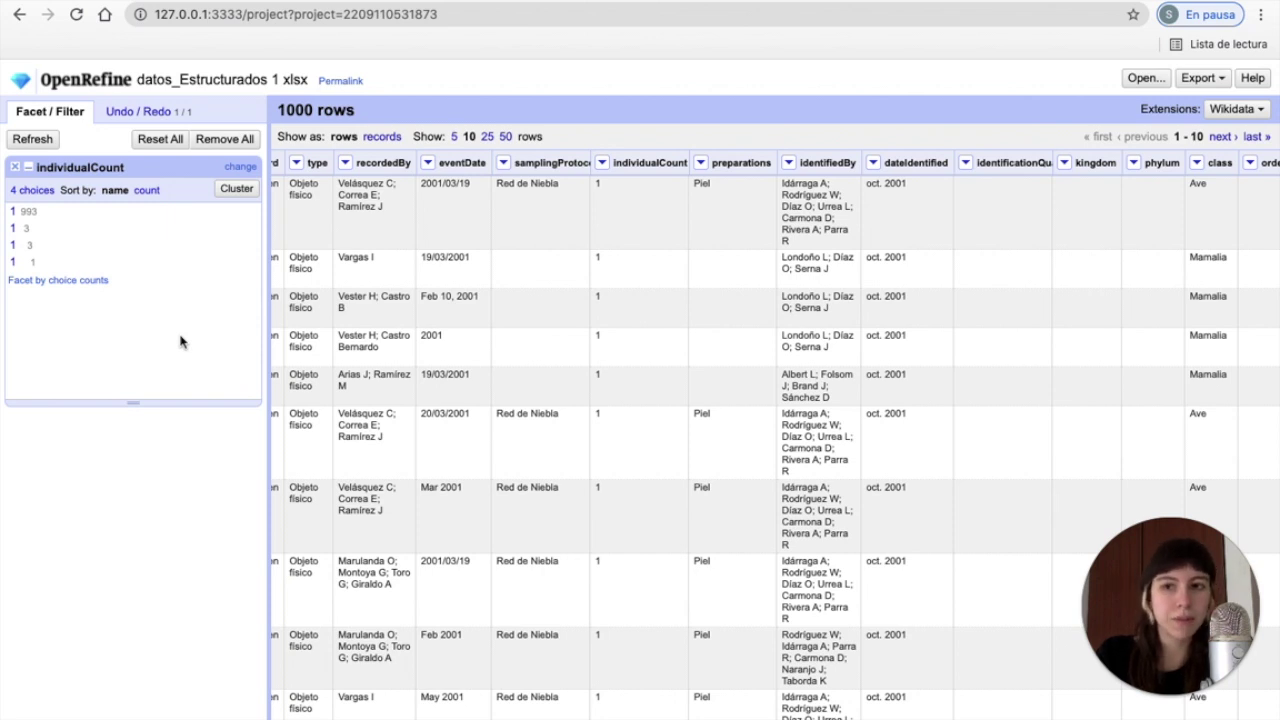
{"action": "left_click", "coordinate": [215, 140]}
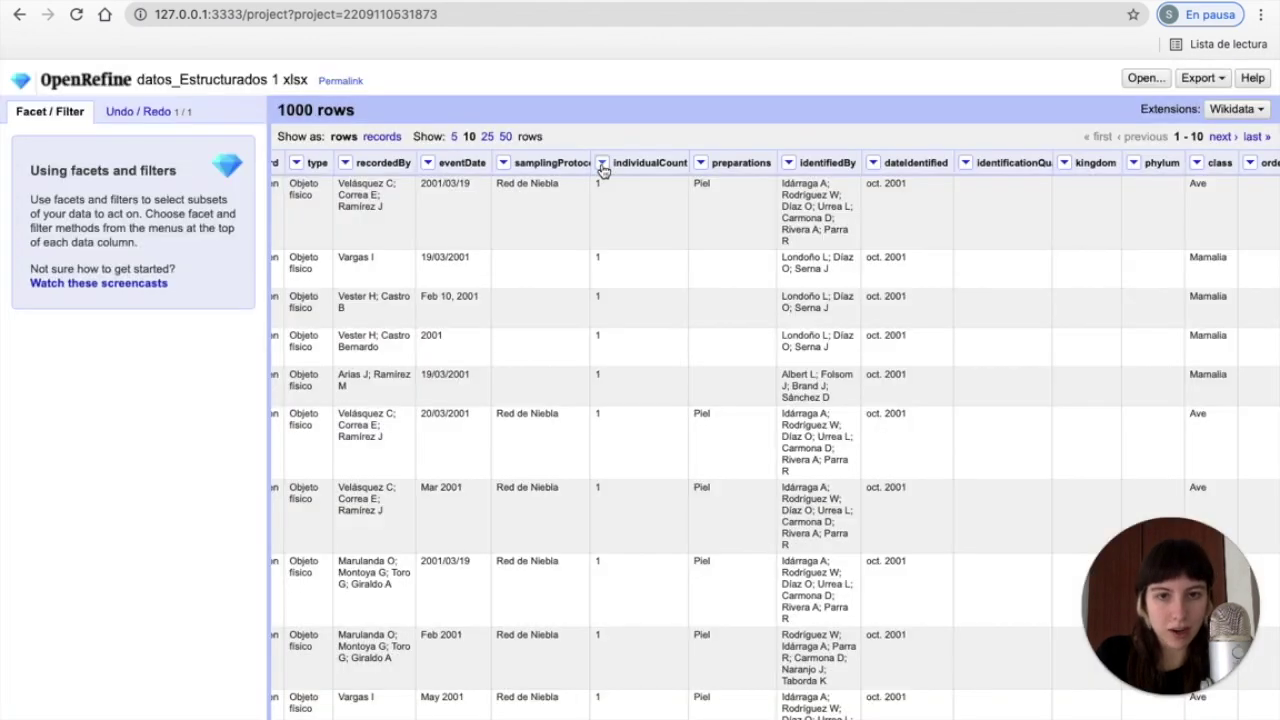
Step: Trim leading and trailing whitespace in the individualCount column
{"action": "left_click", "coordinate": [602, 163]}
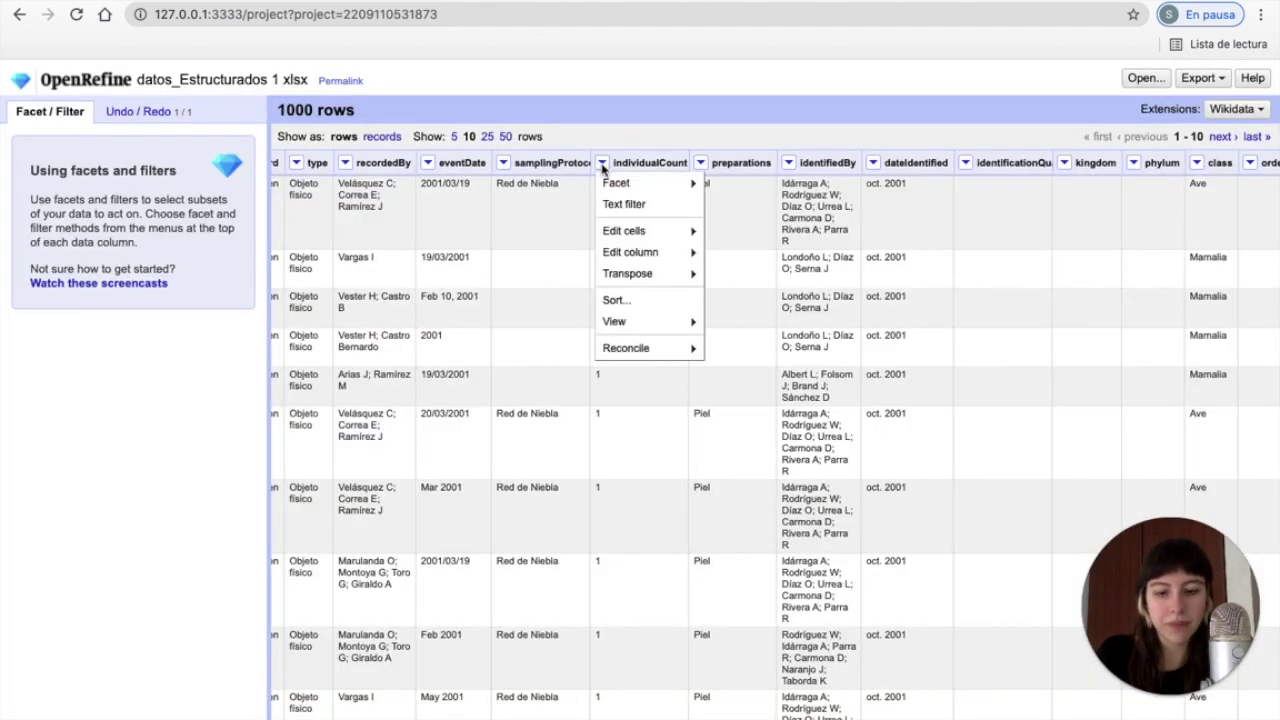
{"action": "mouse_move", "coordinate": [640, 234]}
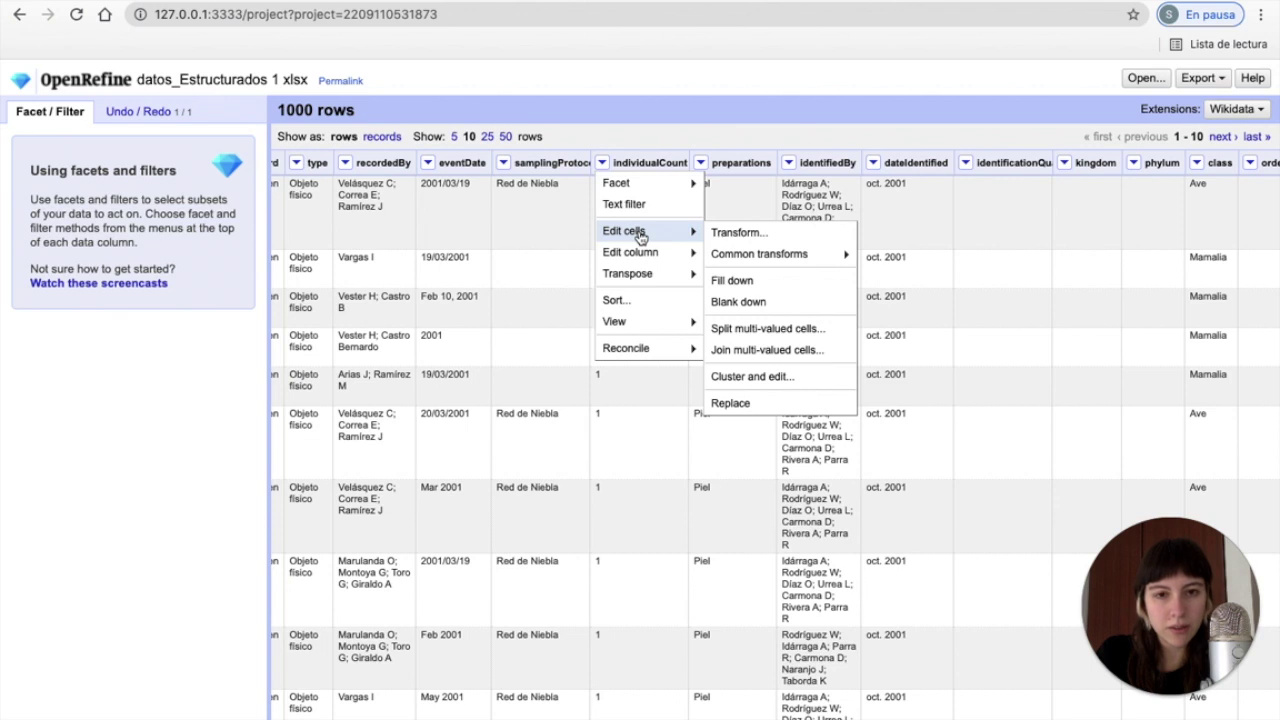
{"action": "mouse_move", "coordinate": [749, 259]}
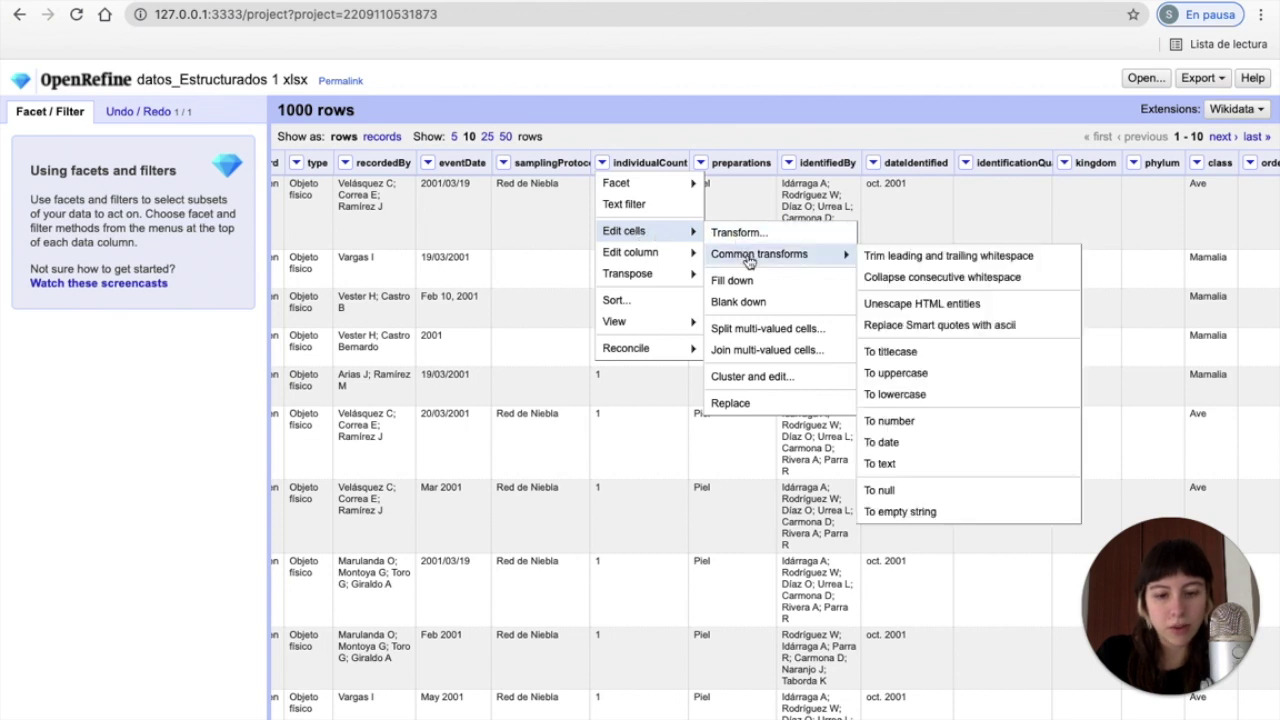
{"action": "left_click", "coordinate": [940, 262]}
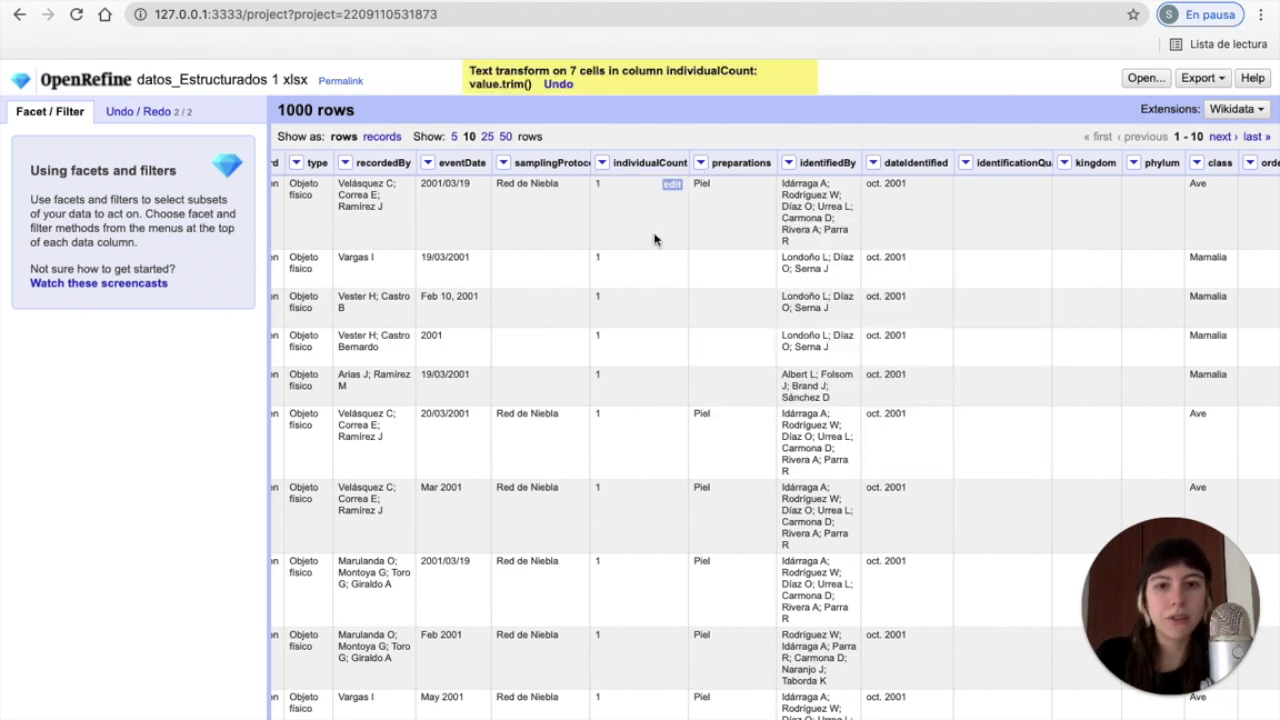
Step: Recheck the trimmed individualCount values with a new text facet, and clear it
{"action": "left_click", "coordinate": [602, 163]}
{"action": "mouse_move", "coordinate": [617, 183]}
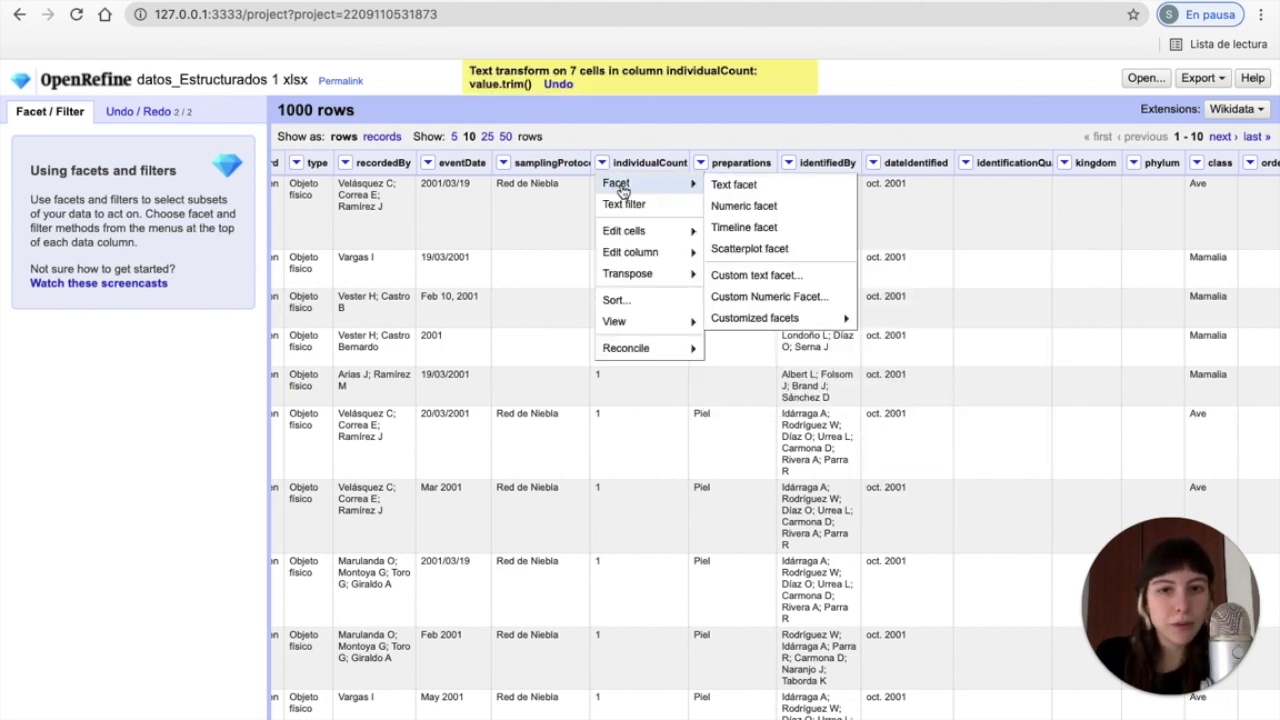
{"action": "left_click", "coordinate": [716, 186]}
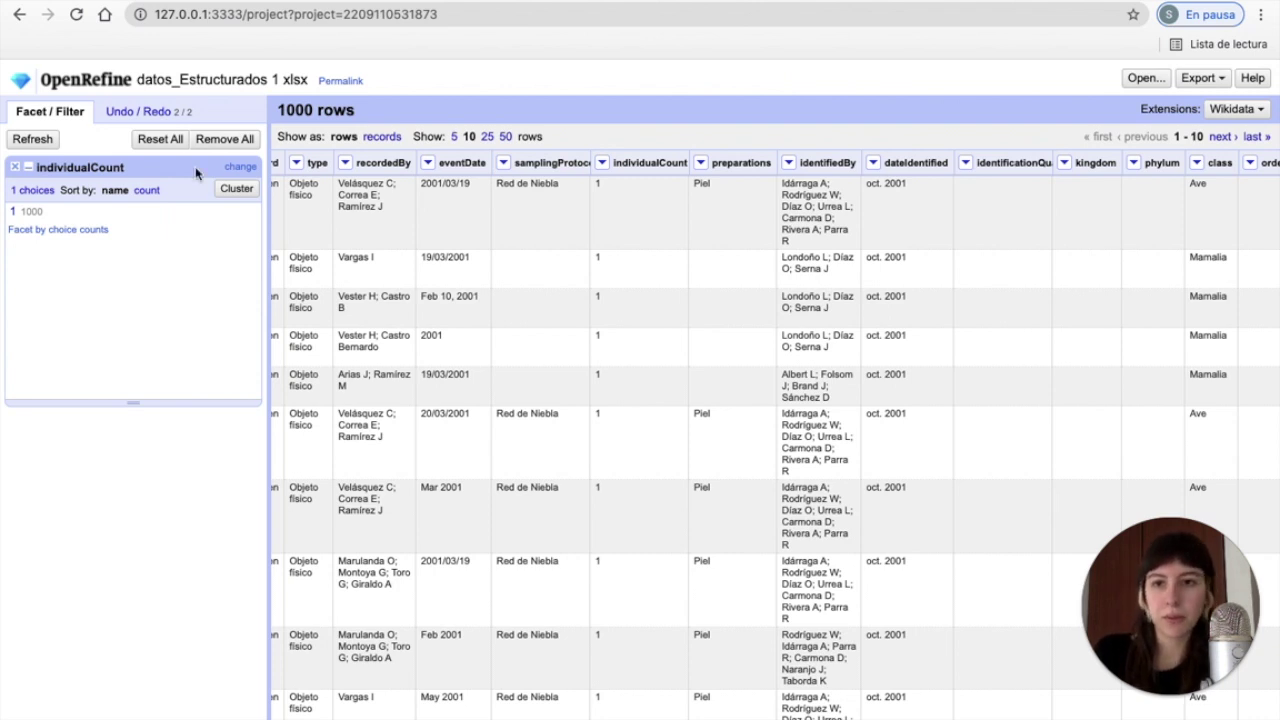
{"action": "left_click", "coordinate": [214, 140]}
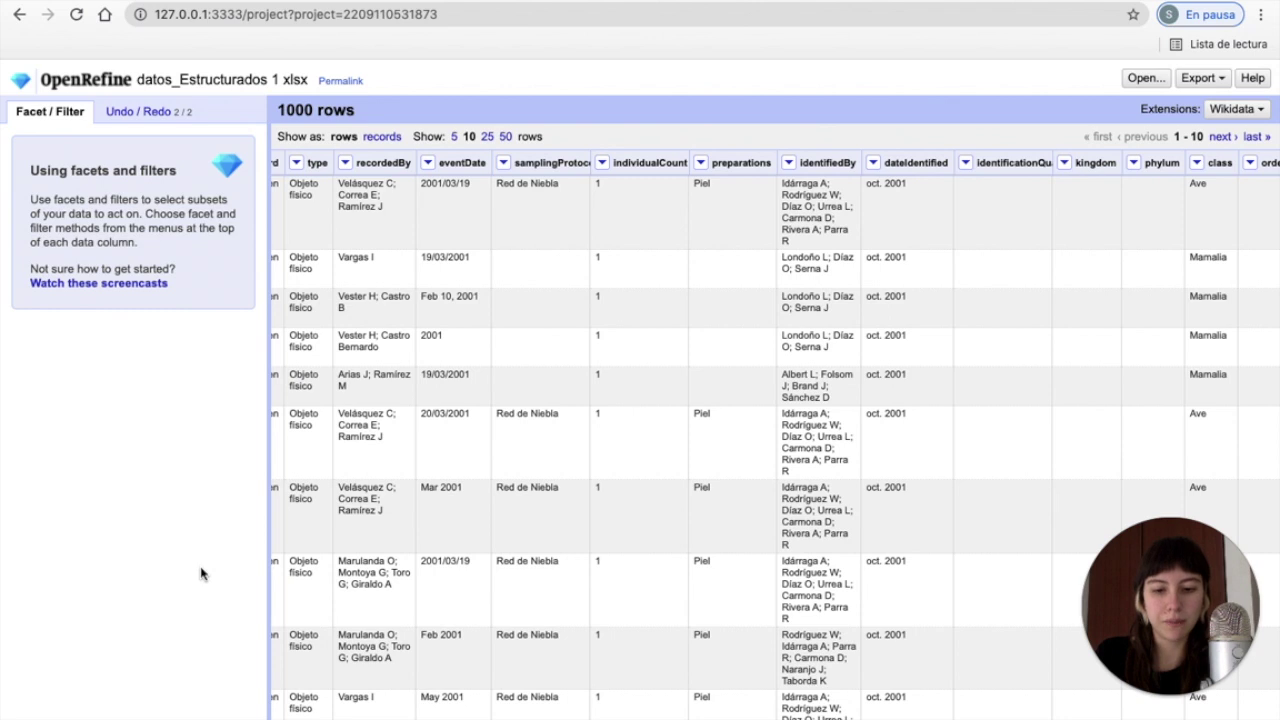
Step: Create a text facet on the recordedBy column and start clustering its values
{"action": "scroll", "coordinate": [624, 167], "scroll_direction": "left", "scroll_amount": 5}
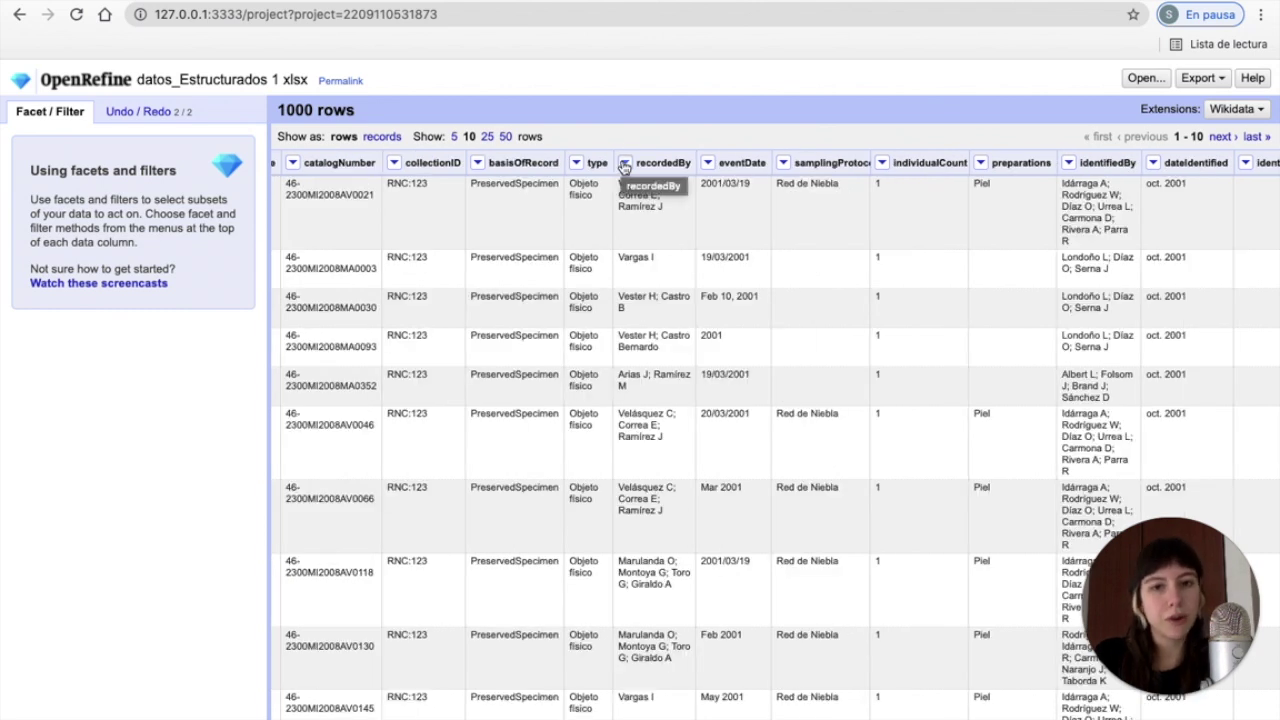
{"action": "left_click", "coordinate": [624, 166]}
{"action": "mouse_move", "coordinate": [642, 185]}
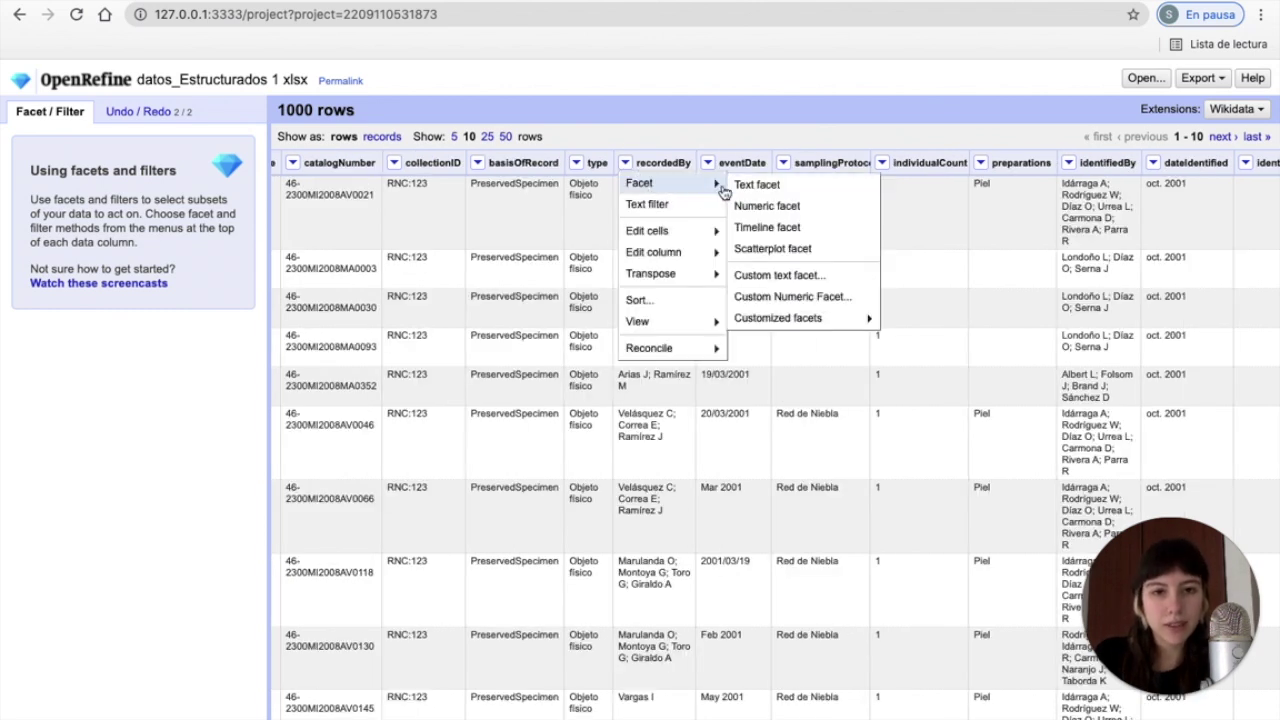
{"action": "left_click", "coordinate": [760, 188]}
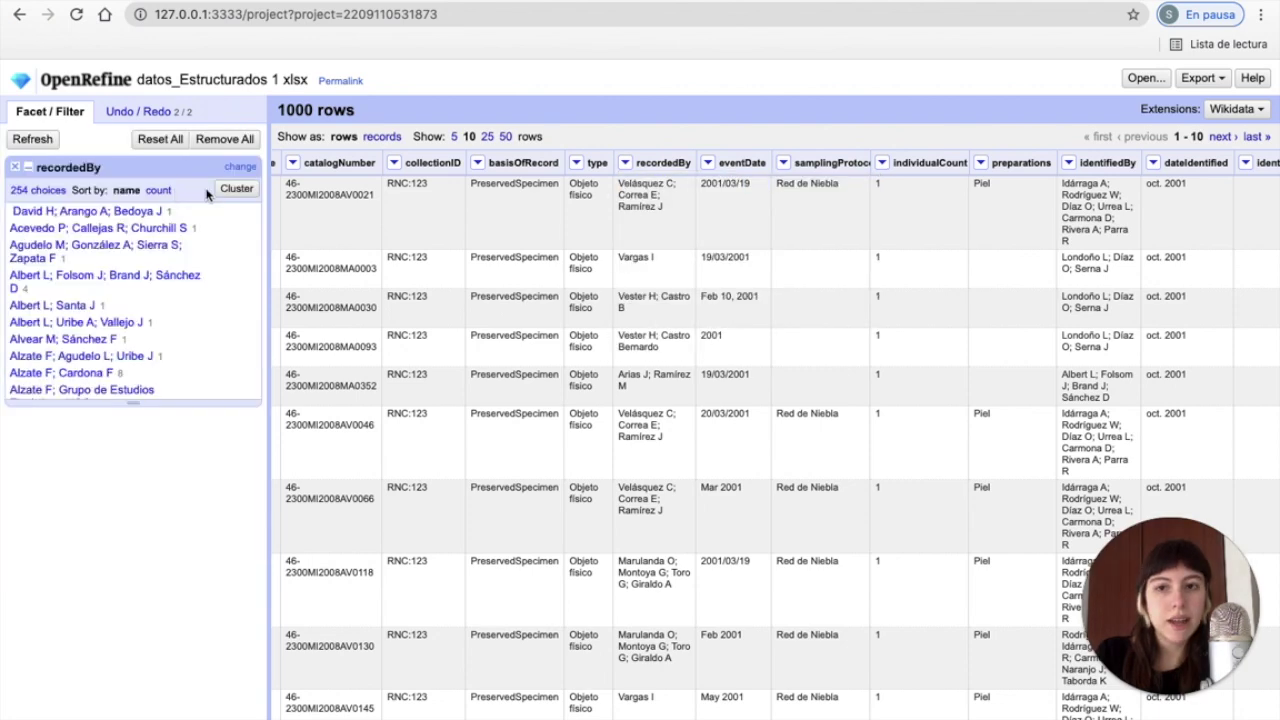
{"action": "left_click", "coordinate": [236, 189]}
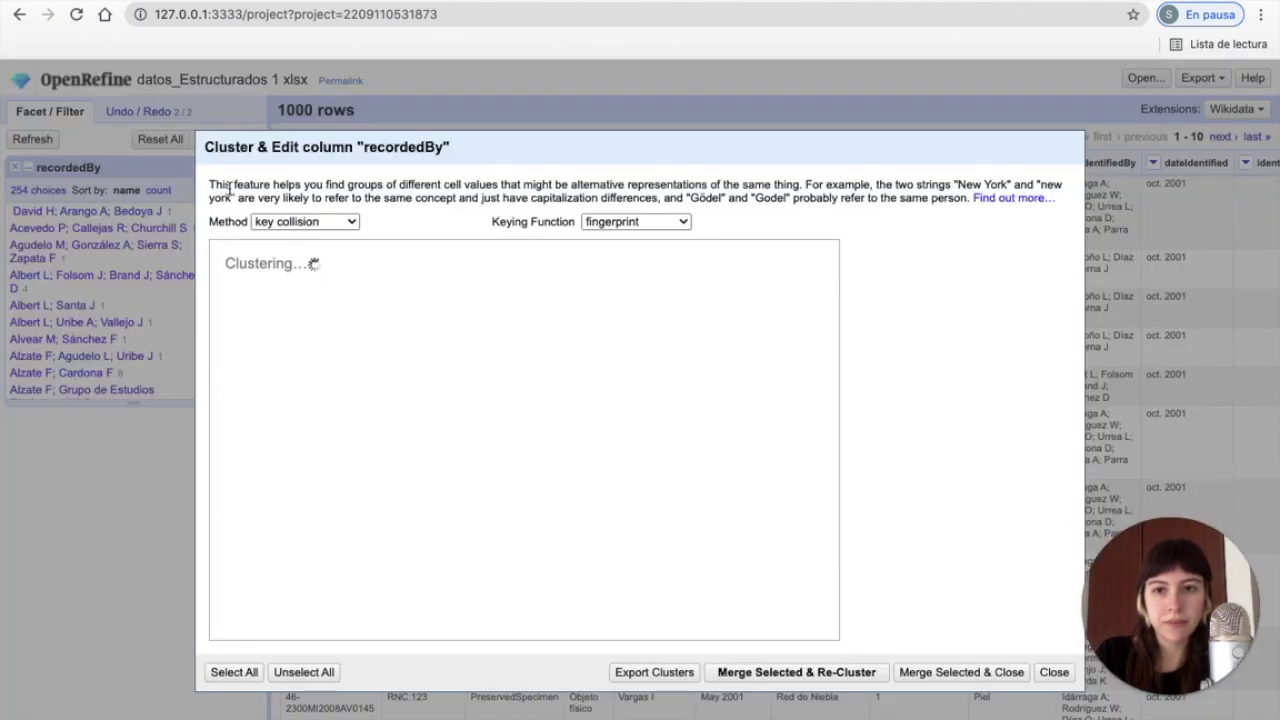
Step: Cluster the recordedBy values by key collision with the ngram-fingerprint keying function and an Ngram size of 1
{"action": "left_click", "coordinate": [662, 224]}
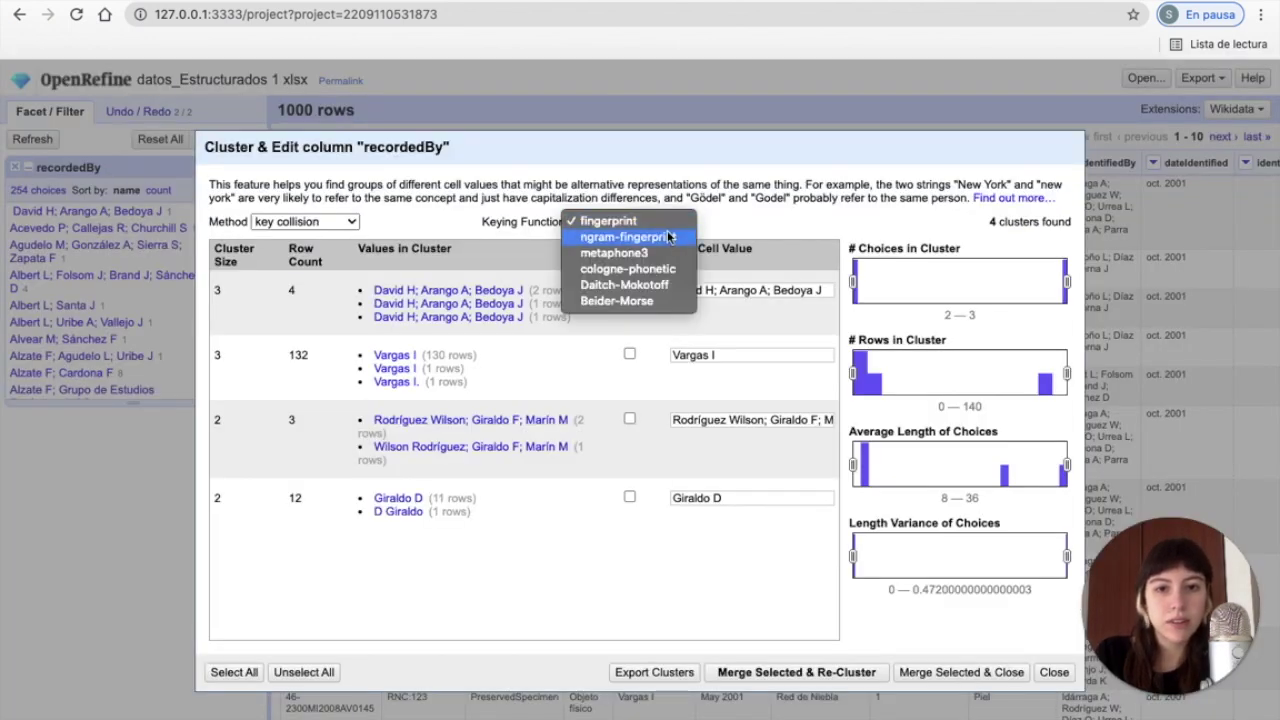
{"action": "left_click", "coordinate": [673, 239]}
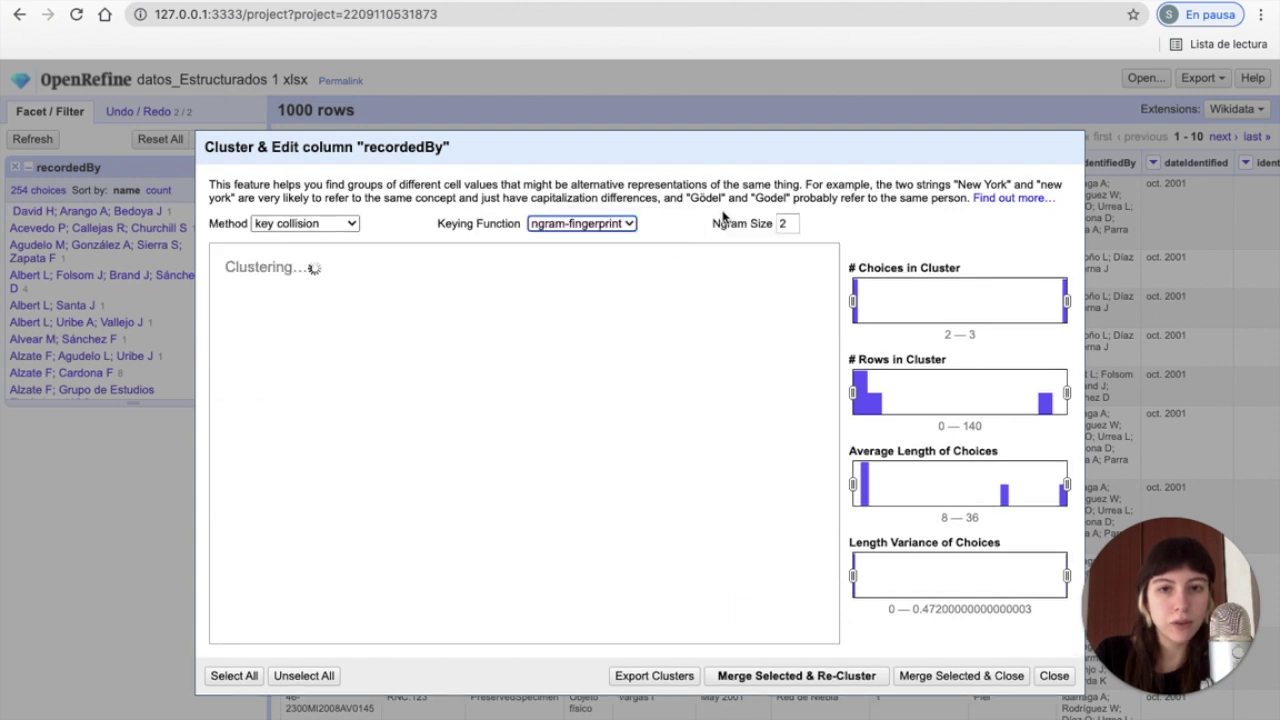
{"action": "left_click", "coordinate": [792, 224]}
{"action": "key", "text": "BackSpace"}
{"action": "type", "text": "1"}
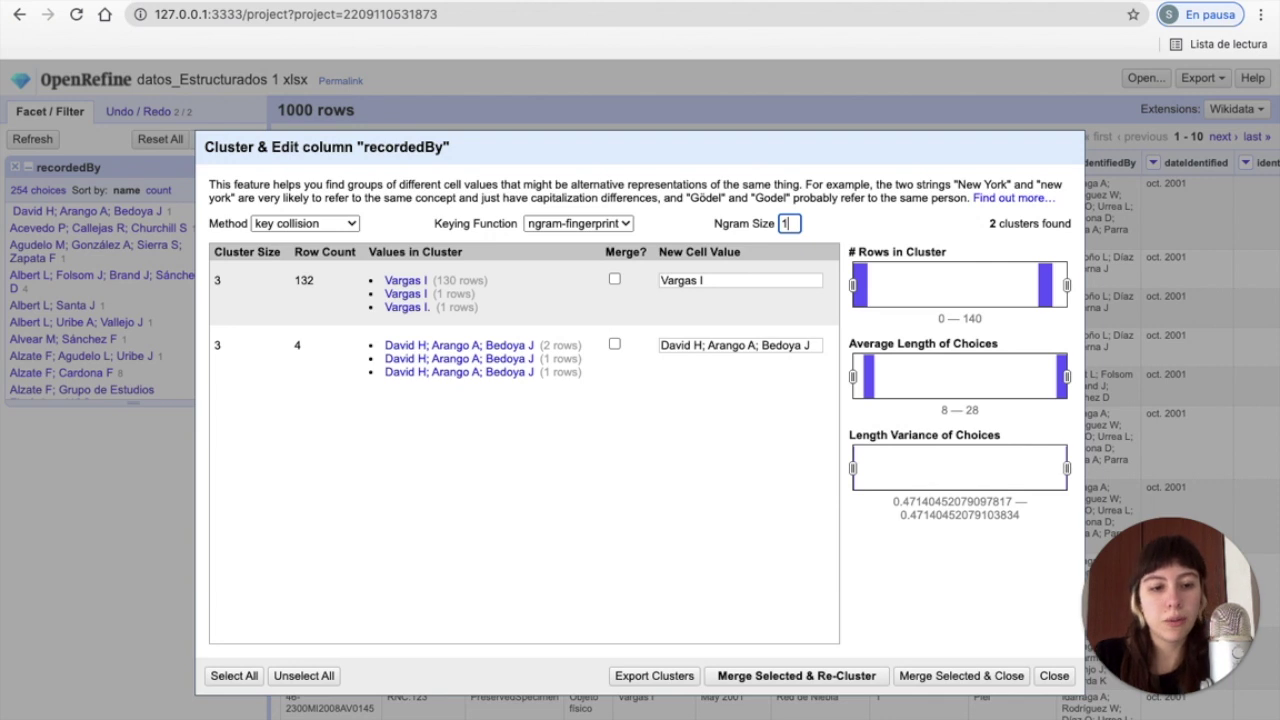
{"action": "key", "text": "Return"}
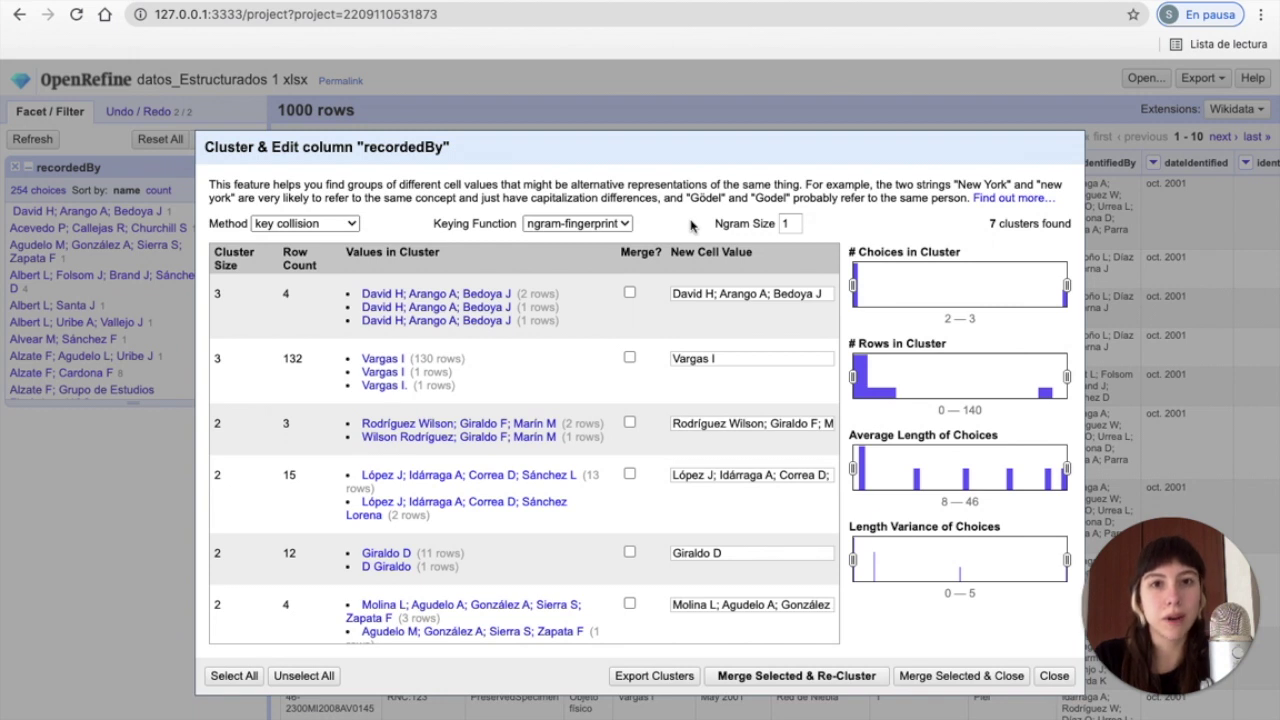
Step: Replace the semicolons with " | " separators in the first three-name cluster's new cell value, then merge only that cluster and close the clustering
{"action": "left_click", "coordinate": [718, 294]}
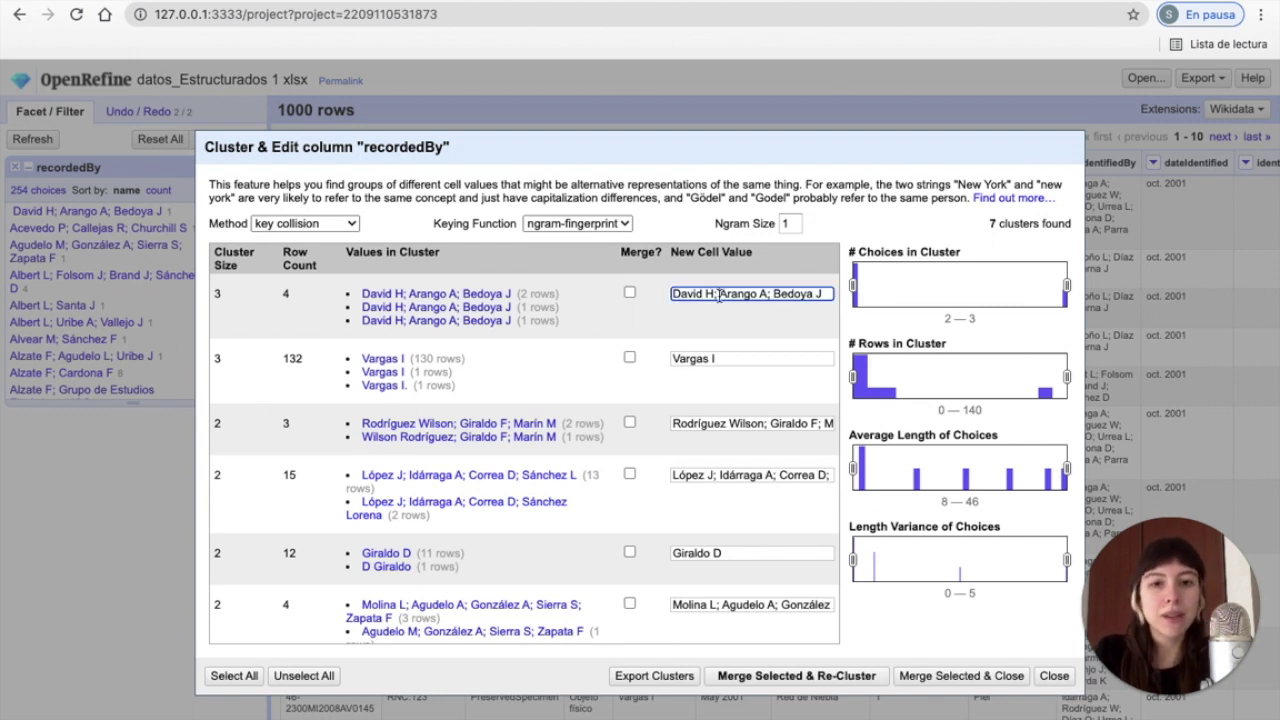
{"action": "key", "text": "BackSpace"}
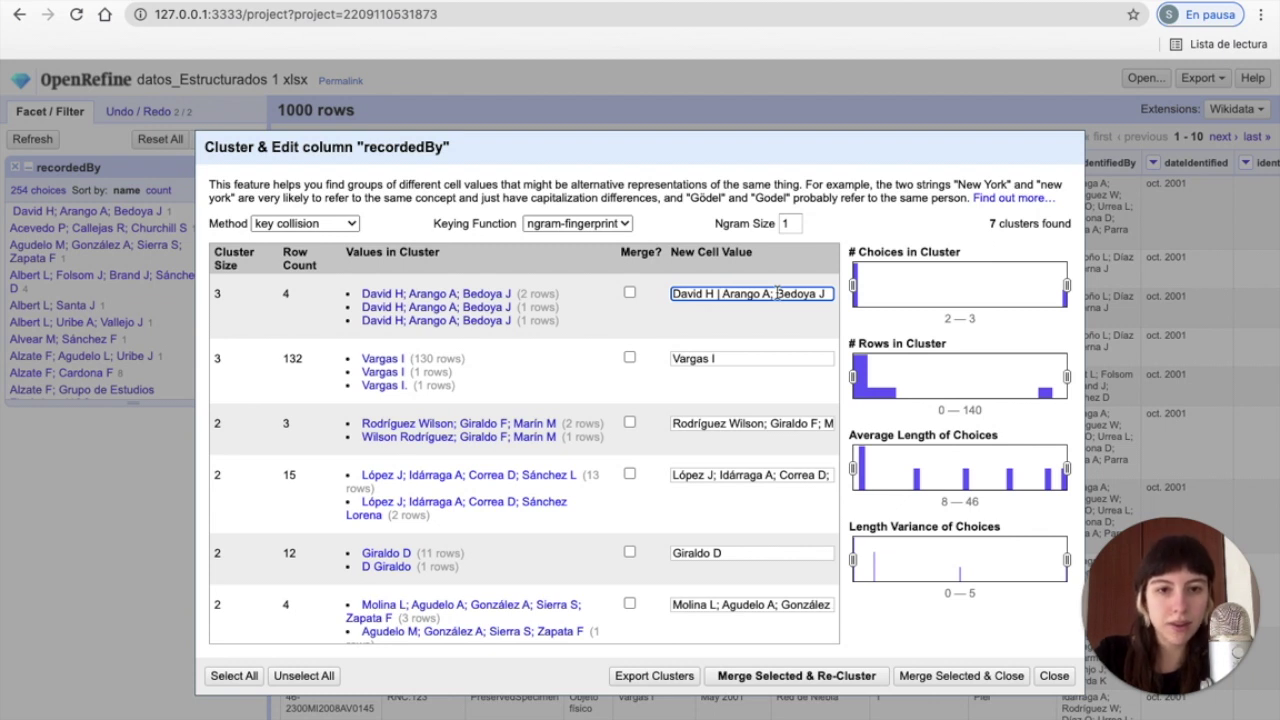
{"action": "key", "text": "BackSpace"}
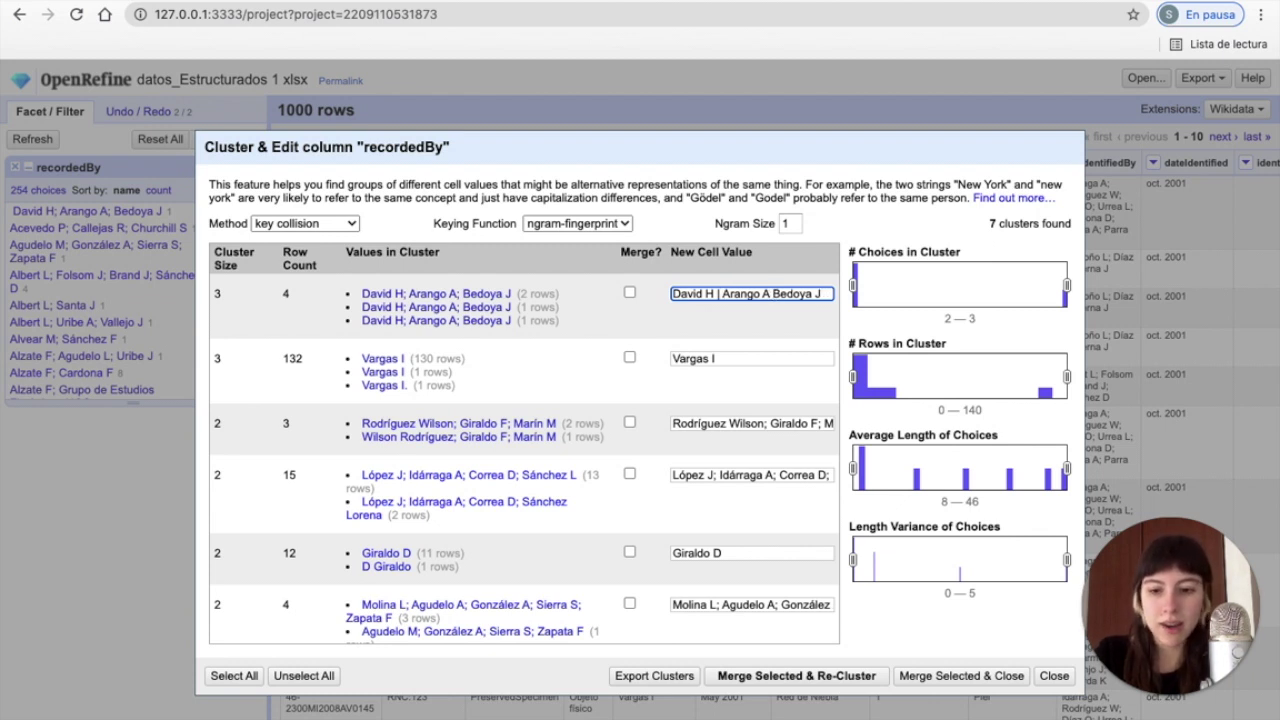
{"action": "type", "text": "|"}
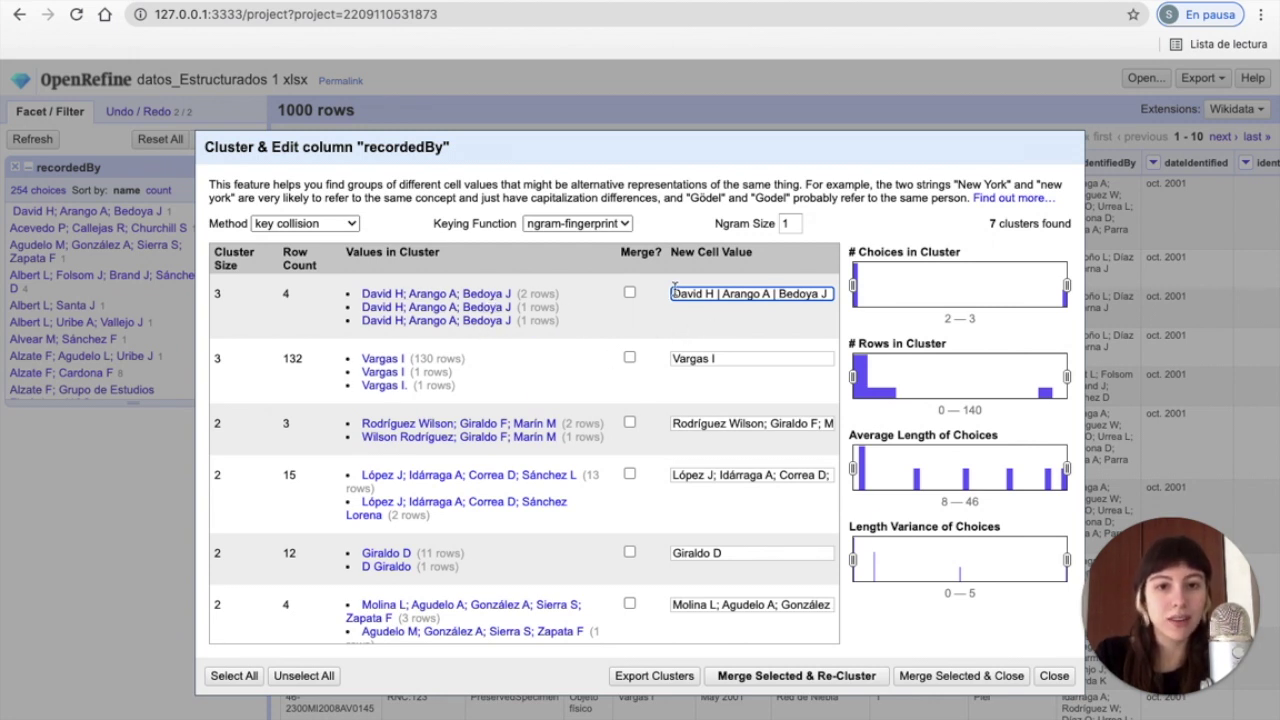
{"action": "left_click", "coordinate": [629, 293]}
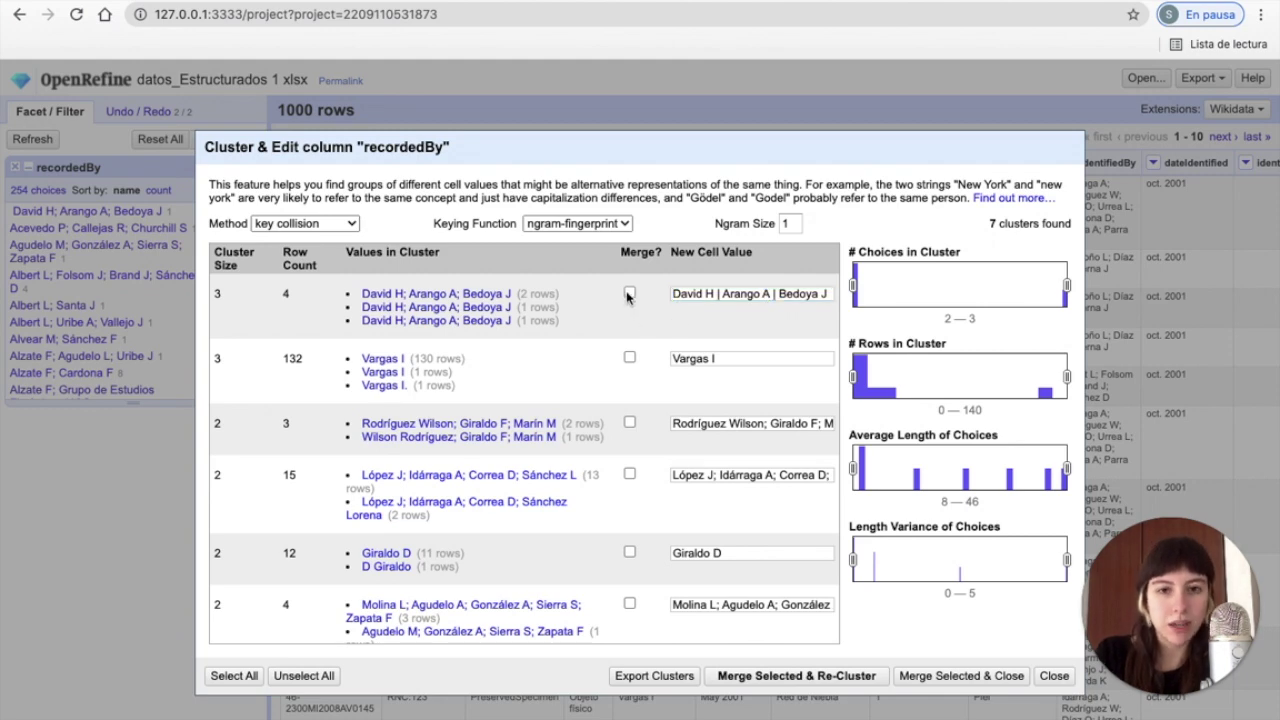
{"action": "left_click", "coordinate": [933, 680]}
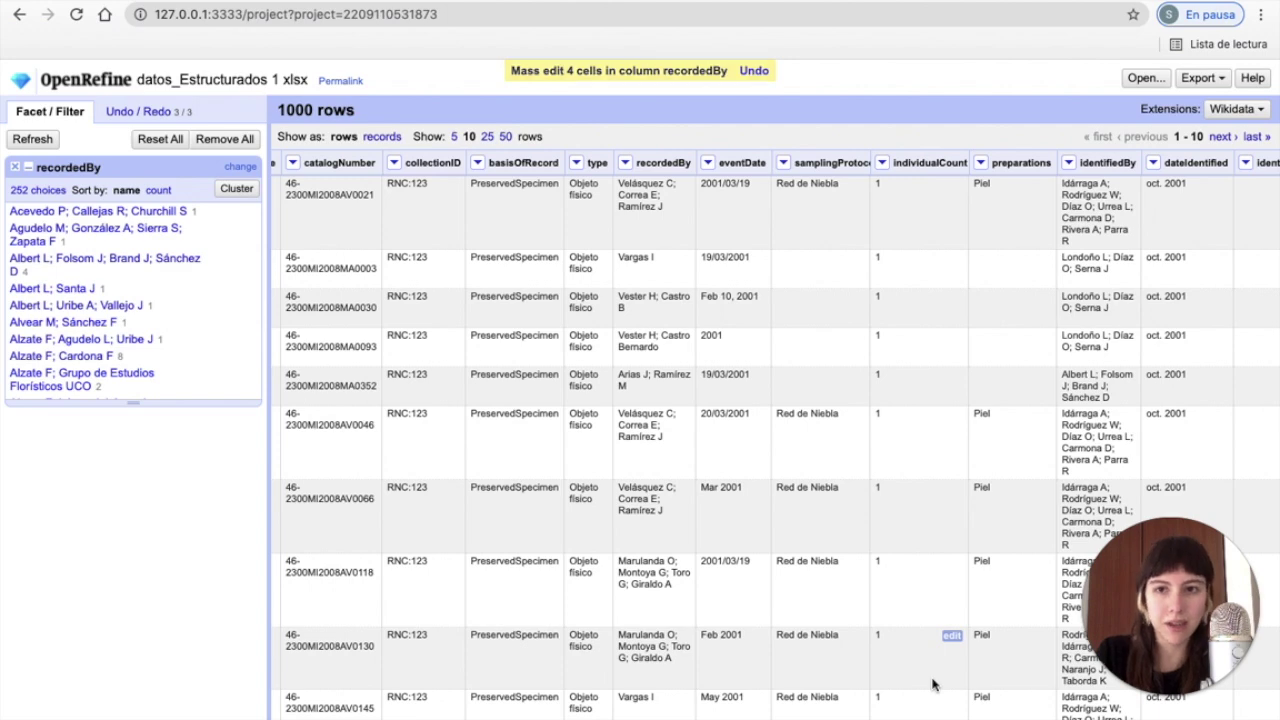
Step: Remove the recordedBy facet, create a text facet on the scientificName column, and look through its values
{"action": "left_click", "coordinate": [228, 145]}
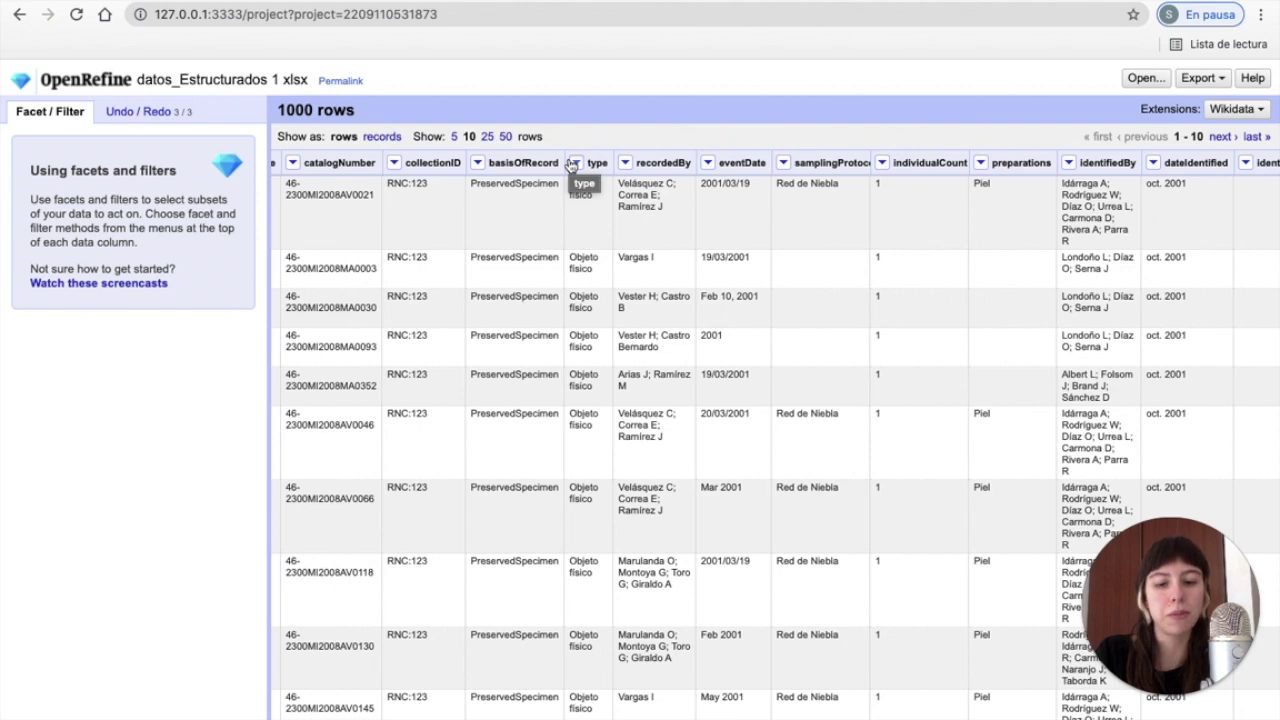
{"action": "scroll", "coordinate": [572, 165], "scroll_direction": "right", "scroll_amount": 15}
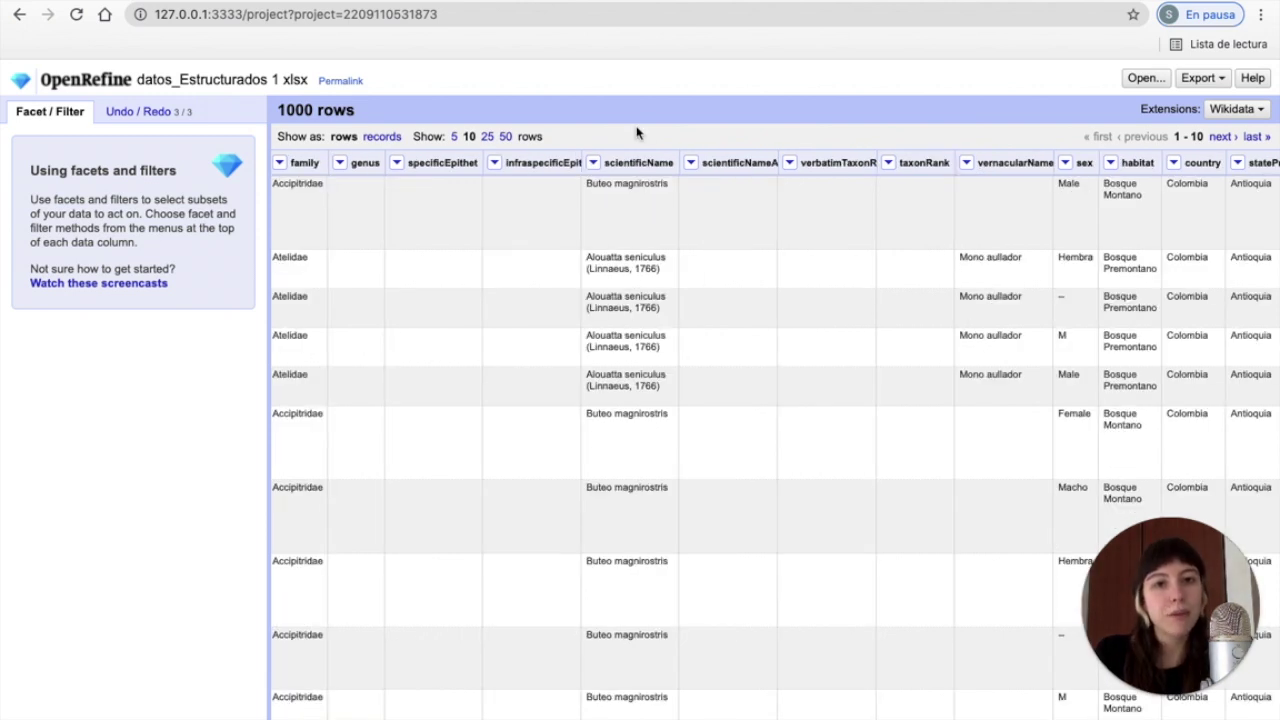
{"action": "left_click", "coordinate": [593, 162]}
{"action": "mouse_move", "coordinate": [612, 183]}
{"action": "left_click", "coordinate": [720, 186]}
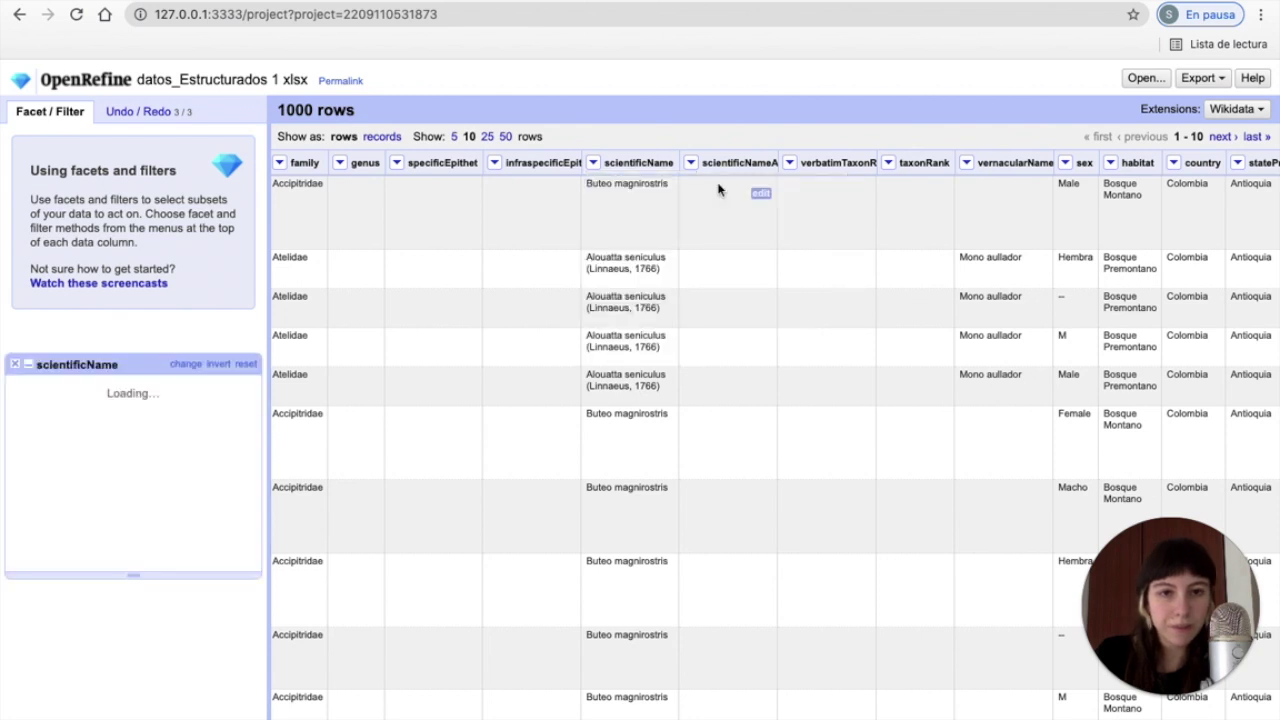
{"action": "scroll", "coordinate": [220, 320], "scroll_direction": "down", "scroll_amount": 1}
{"action": "scroll", "coordinate": [221, 322], "scroll_direction": "down", "scroll_amount": 5}
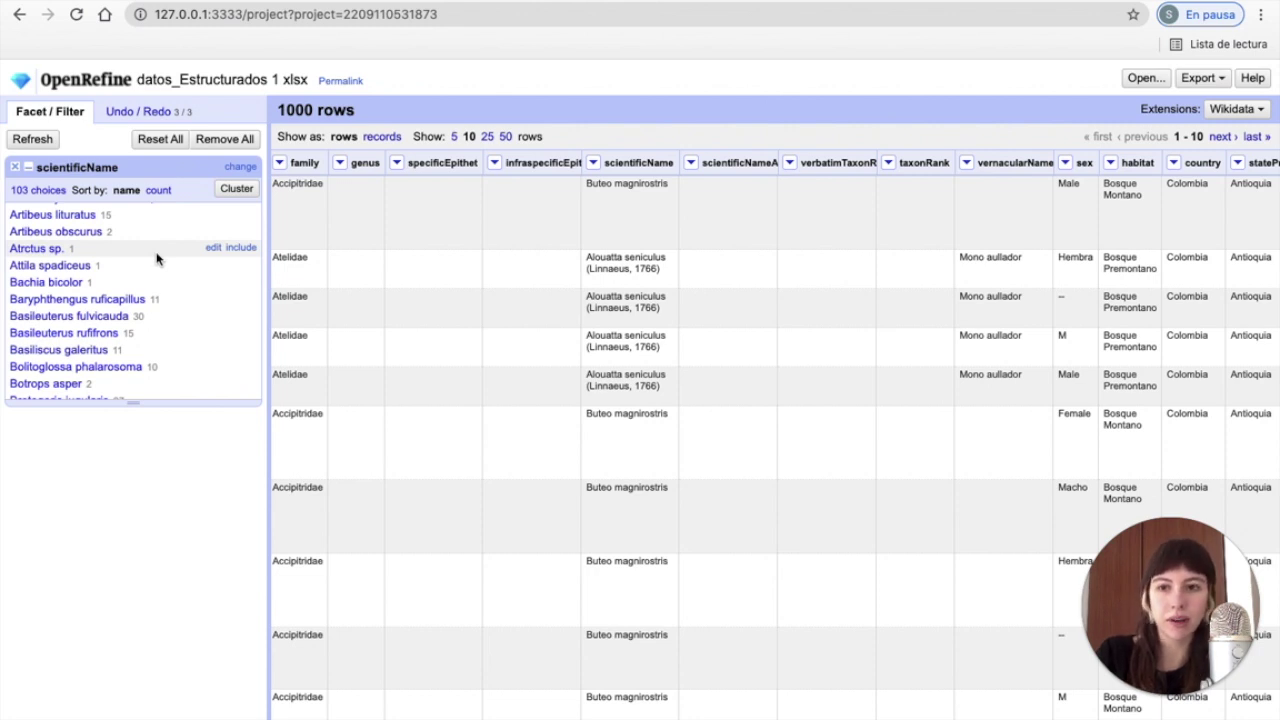
Step: Add a text filter on the scientificName column that keeps only rows containing "sp."
{"action": "left_click", "coordinate": [594, 164]}
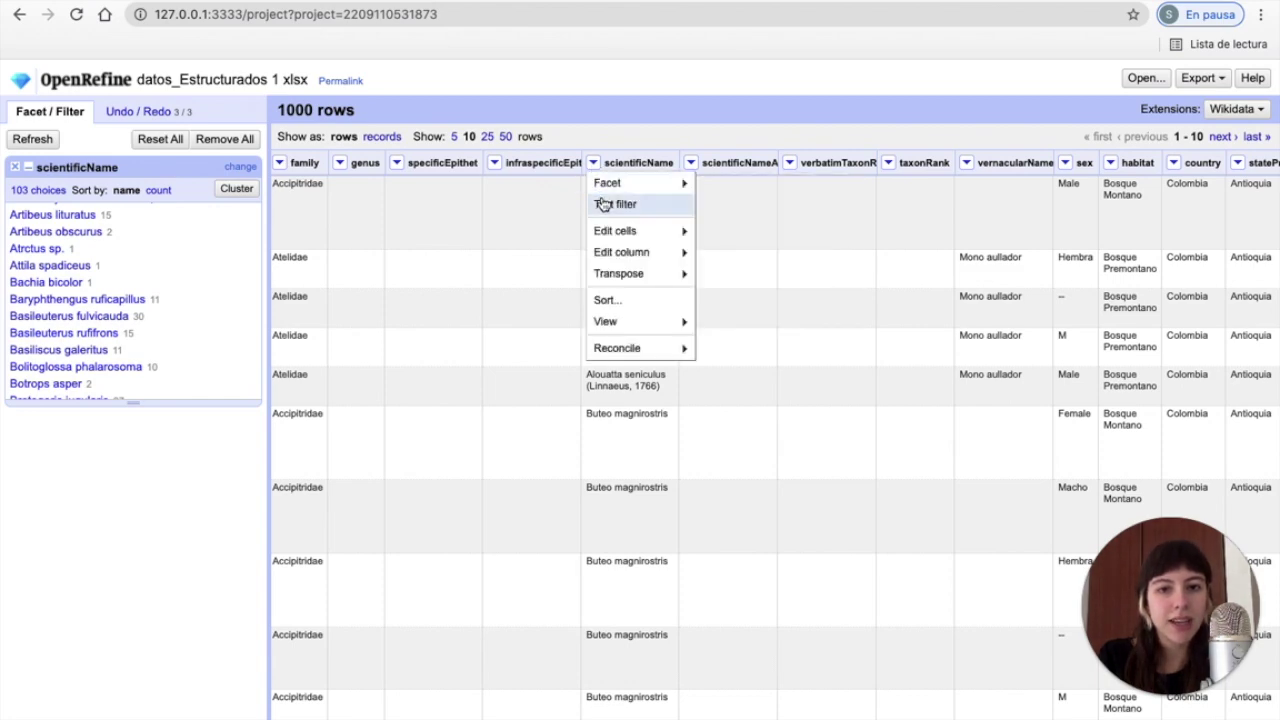
{"action": "left_click", "coordinate": [605, 204]}
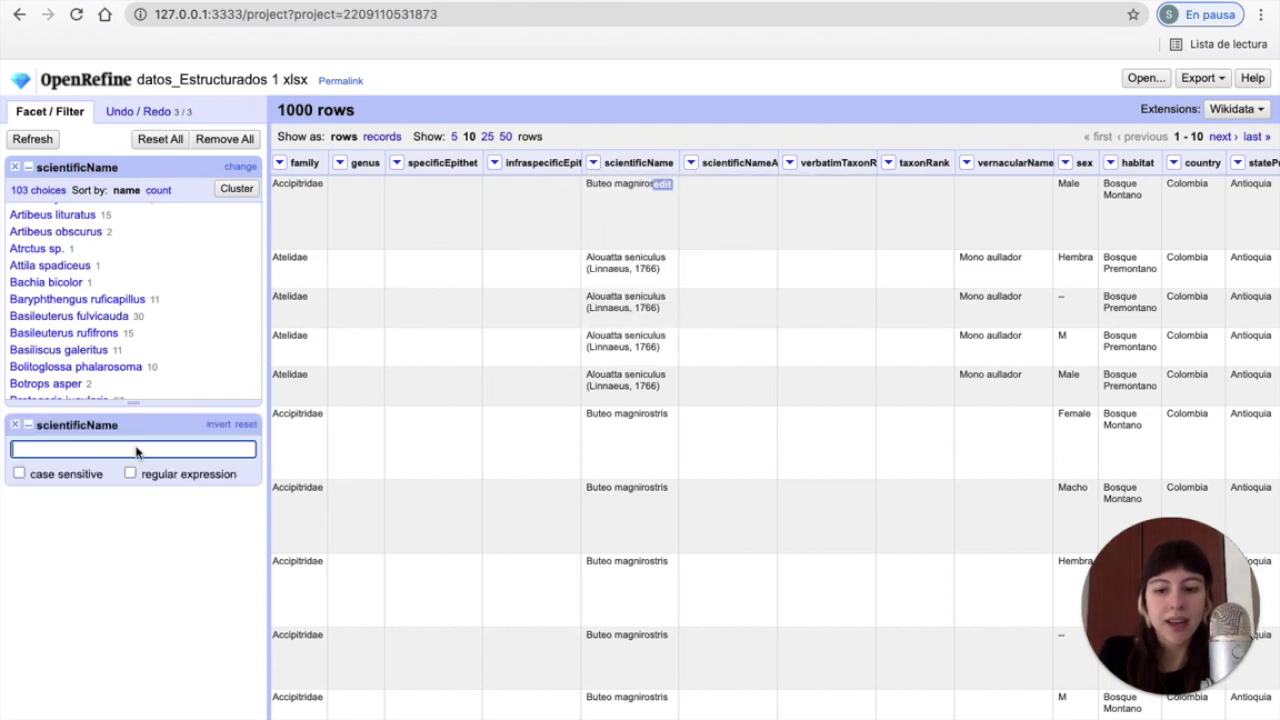
{"action": "type", "text": "sp."}
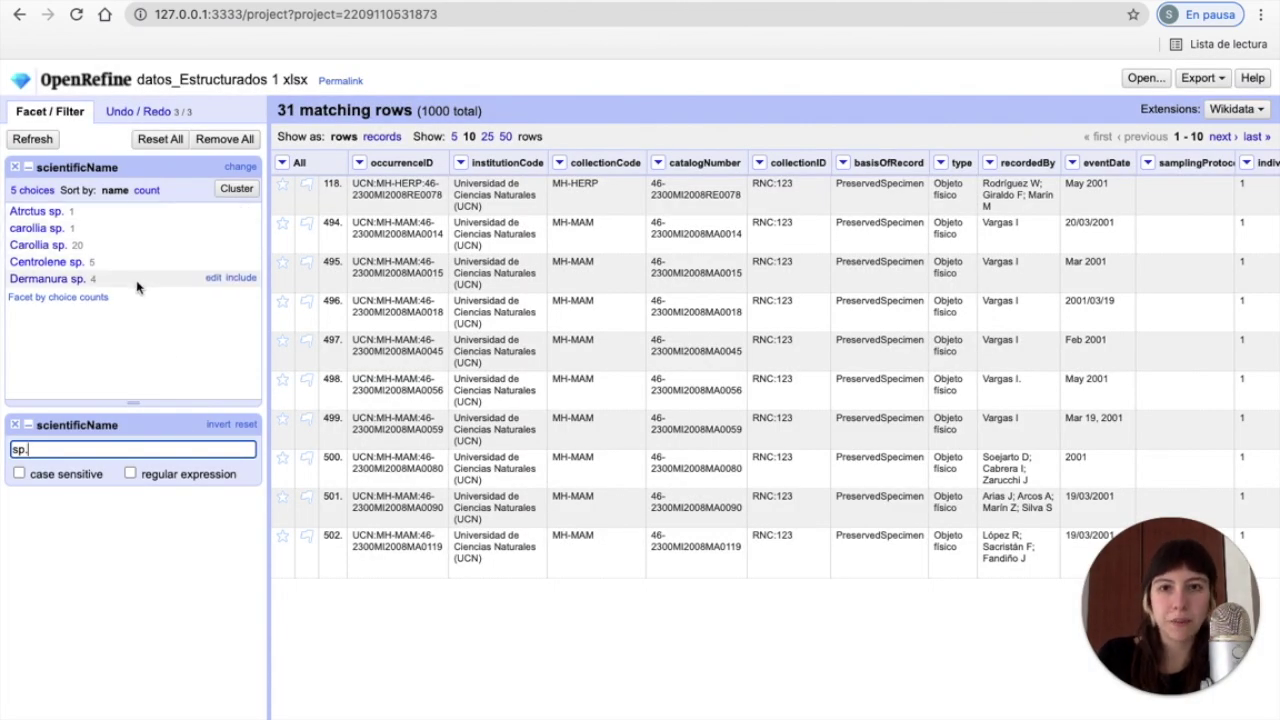
Step: Create a text facet on verbatimTaxonRank and set its blank values to "sp." for the filtered rows
{"action": "scroll", "coordinate": [715, 649], "scroll_direction": "right", "scroll_amount": 10}
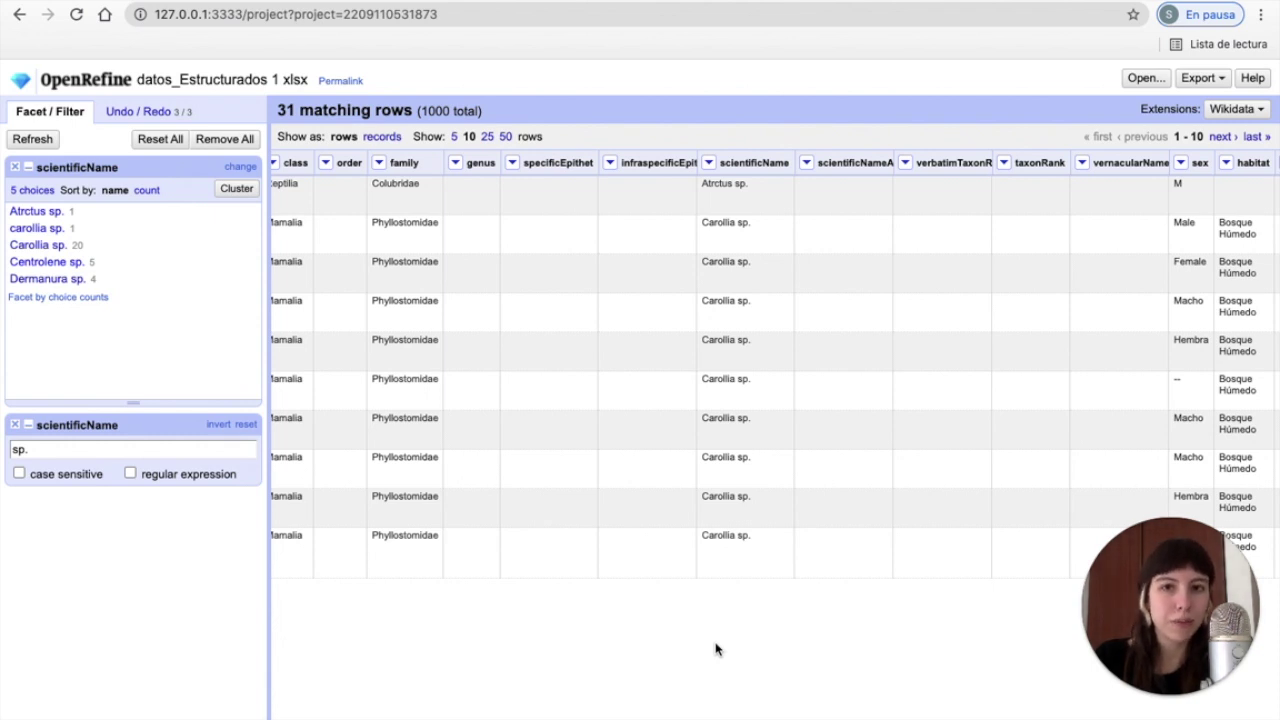
{"action": "left_click", "coordinate": [905, 163]}
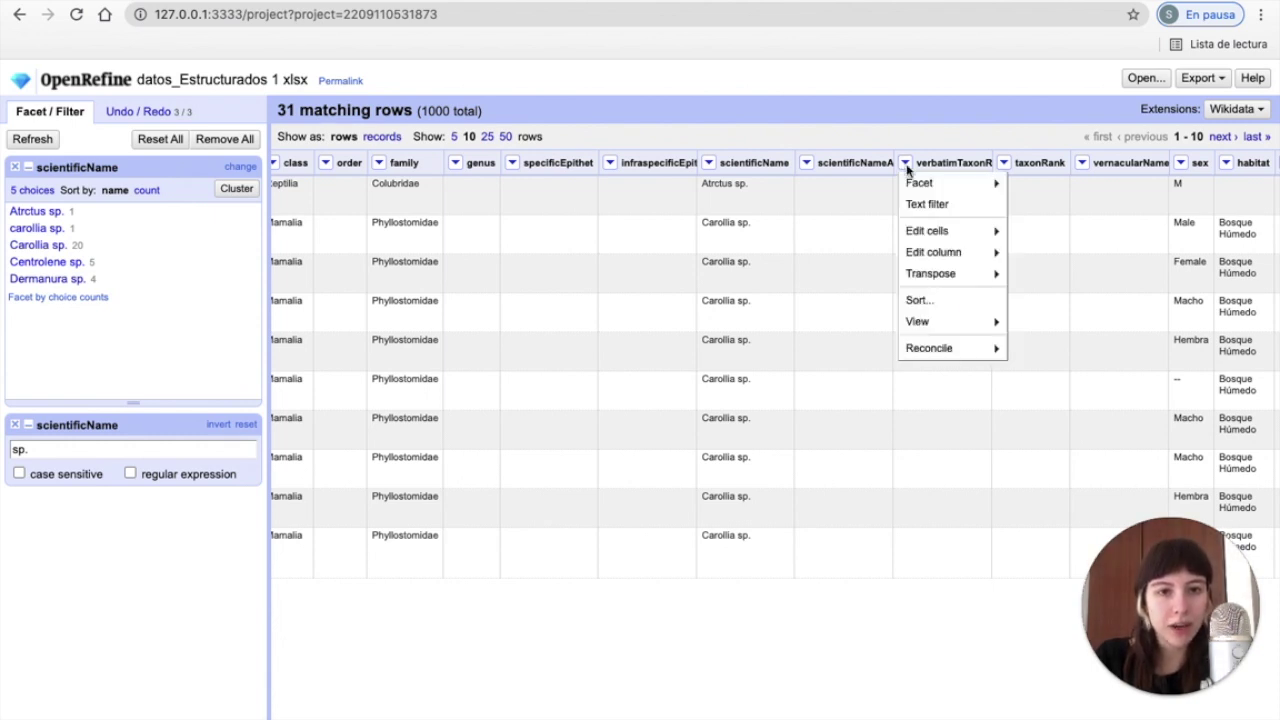
{"action": "mouse_move", "coordinate": [918, 184]}
{"action": "left_click", "coordinate": [1020, 186]}
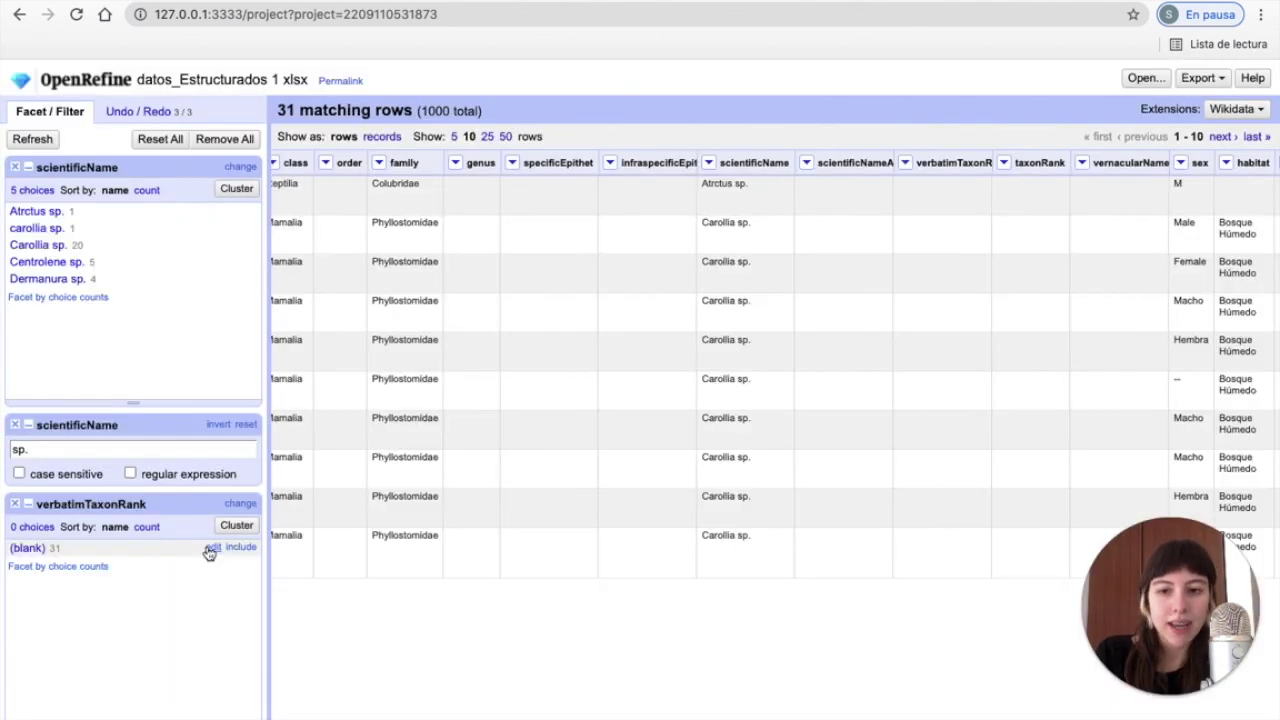
{"action": "left_click", "coordinate": [207, 549]}
{"action": "type", "text": "sp."}
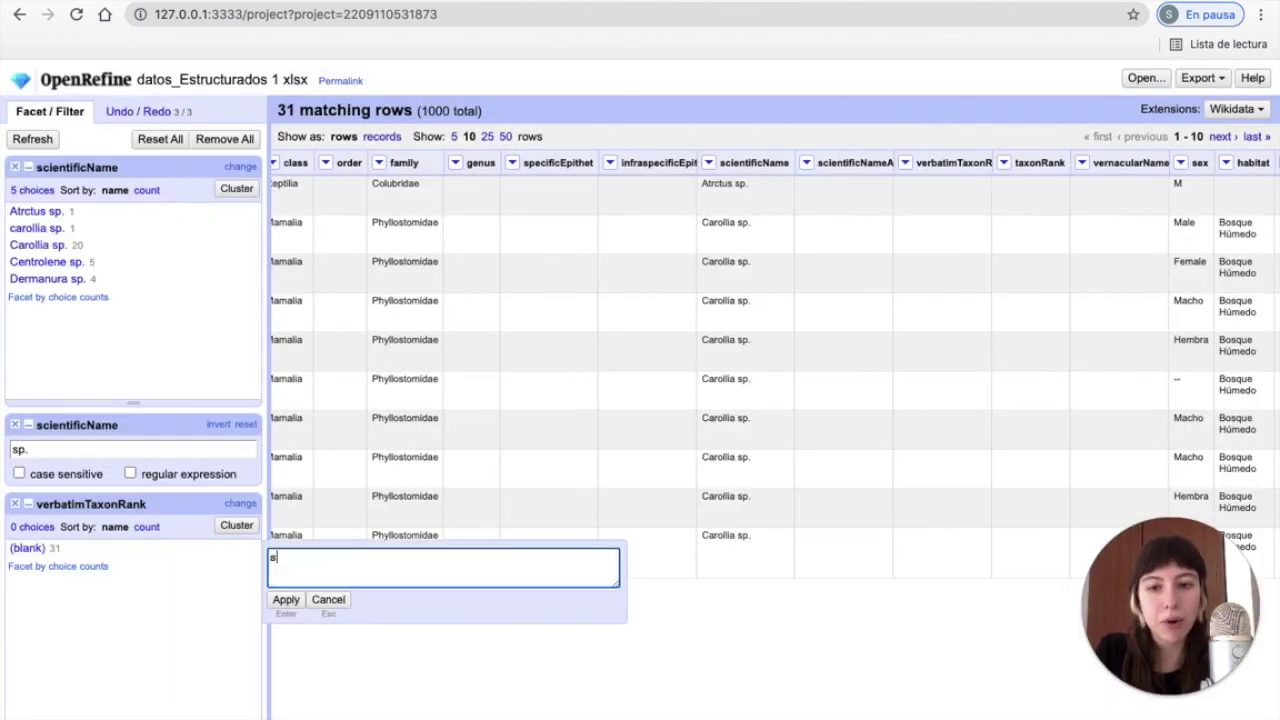
{"action": "left_click", "coordinate": [286, 599]}
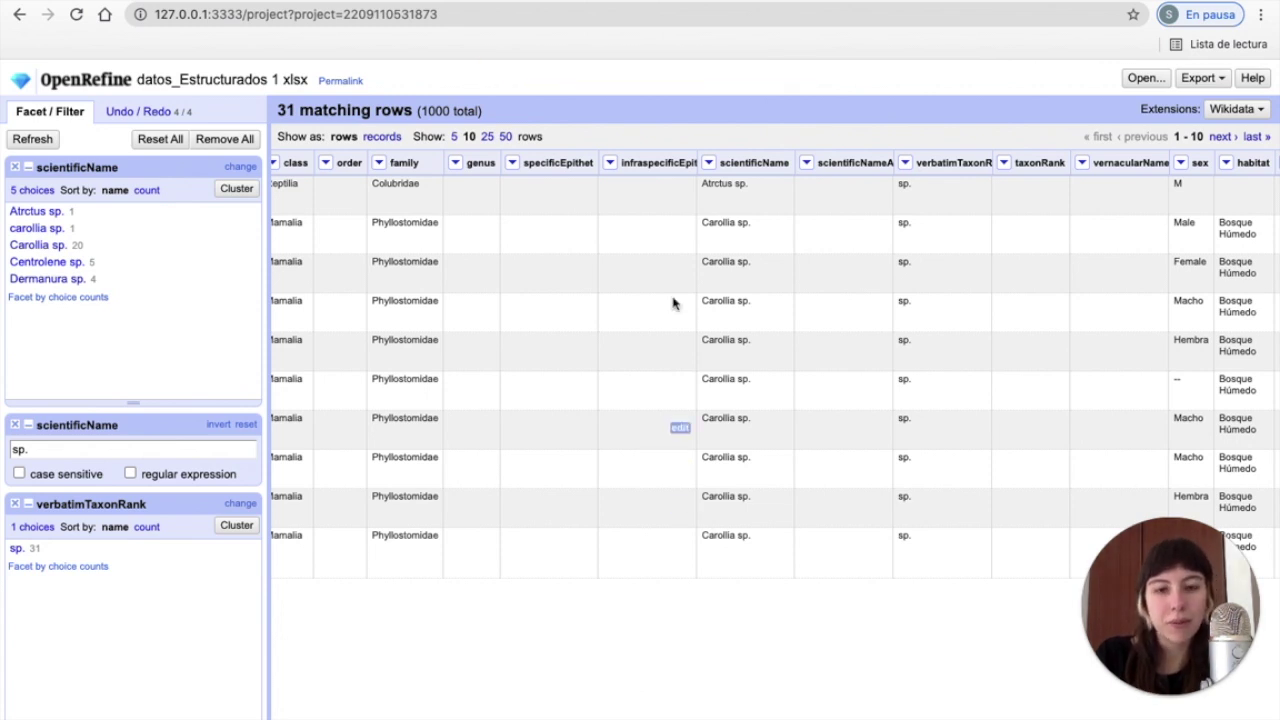
Step: Transform the filtered scientificName cells with the GREL expression value.replace("sp.","") to remove the "sp." text
{"action": "left_click", "coordinate": [709, 163]}
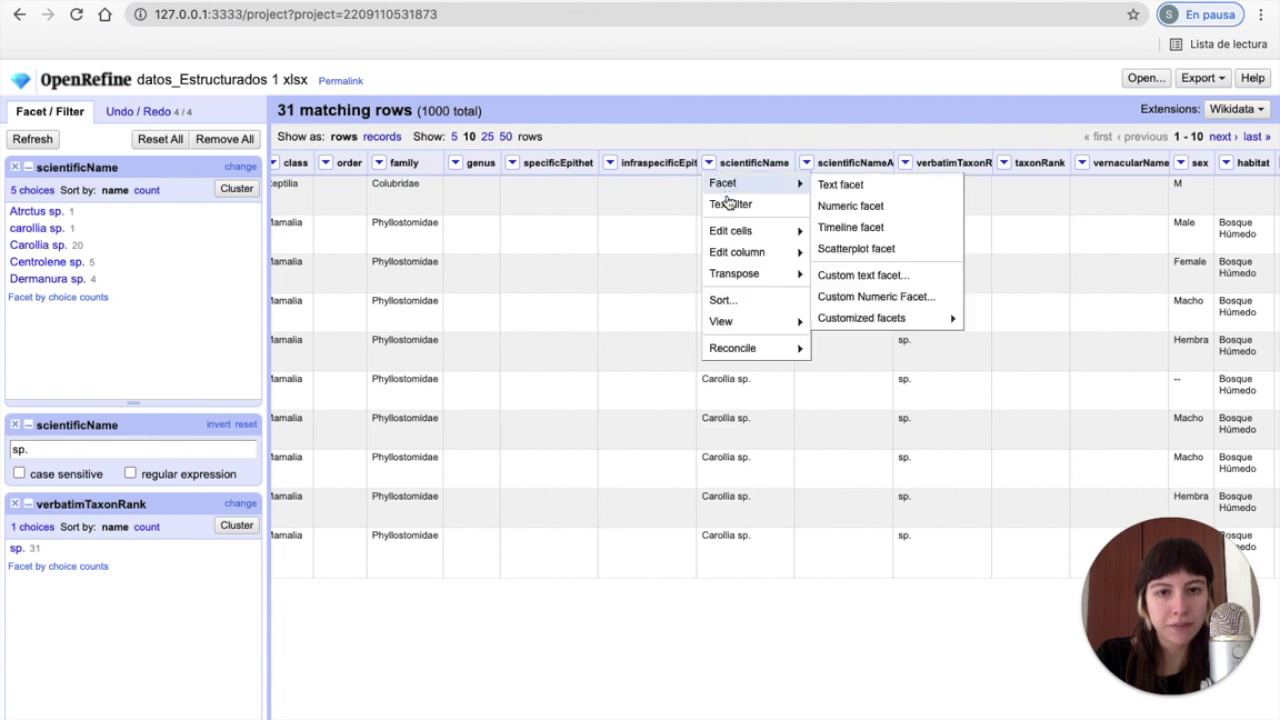
{"action": "mouse_move", "coordinate": [748, 234]}
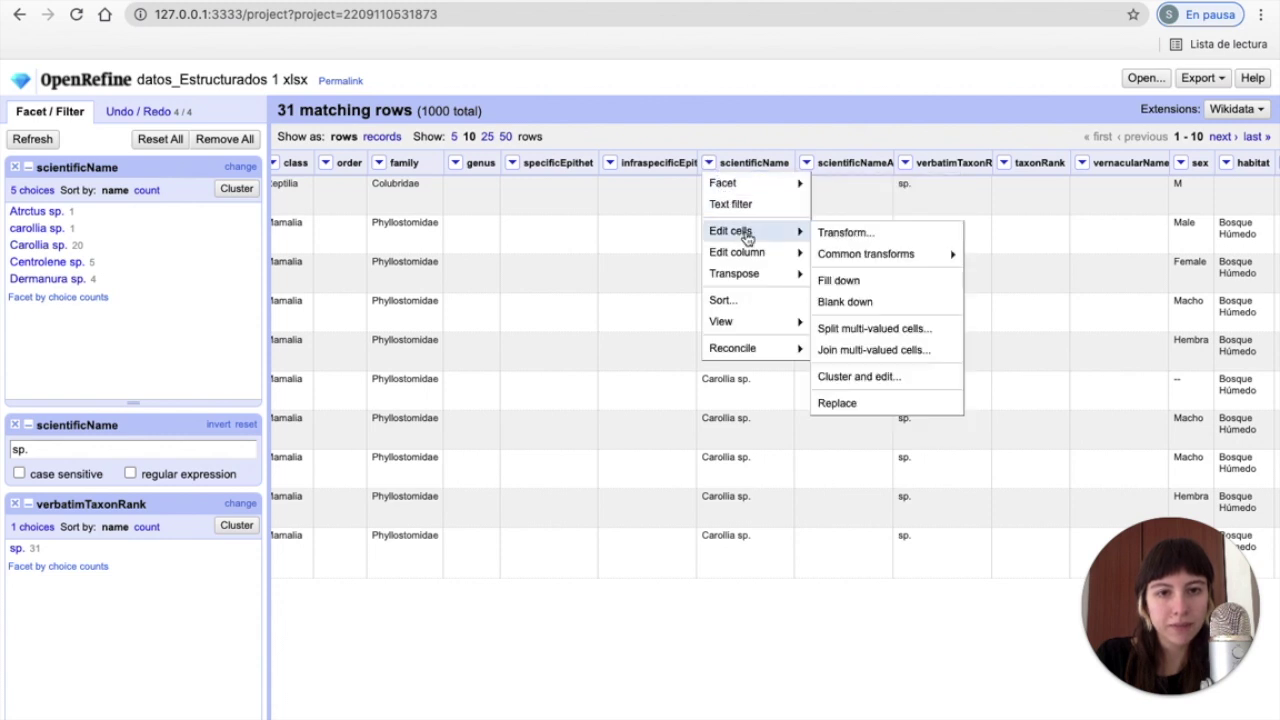
{"action": "left_click", "coordinate": [838, 233]}
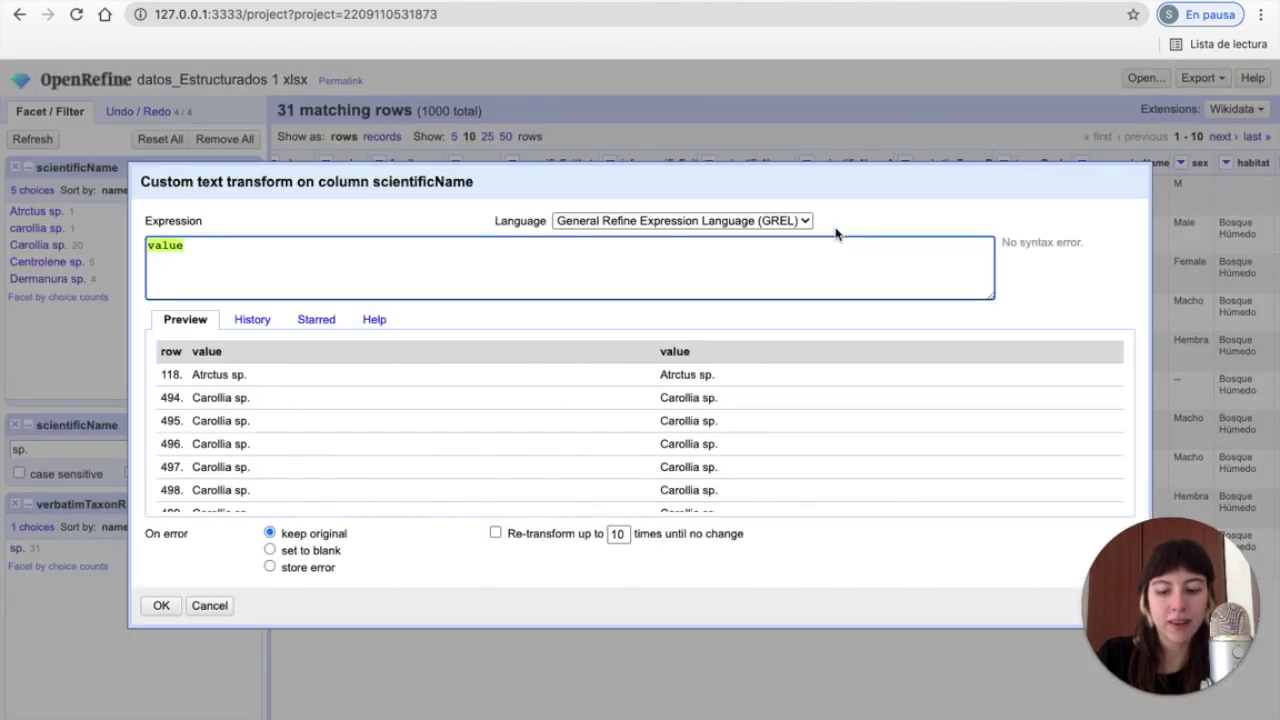
{"action": "left_click", "coordinate": [477, 257]}
{"action": "type", "text": ".replace("}
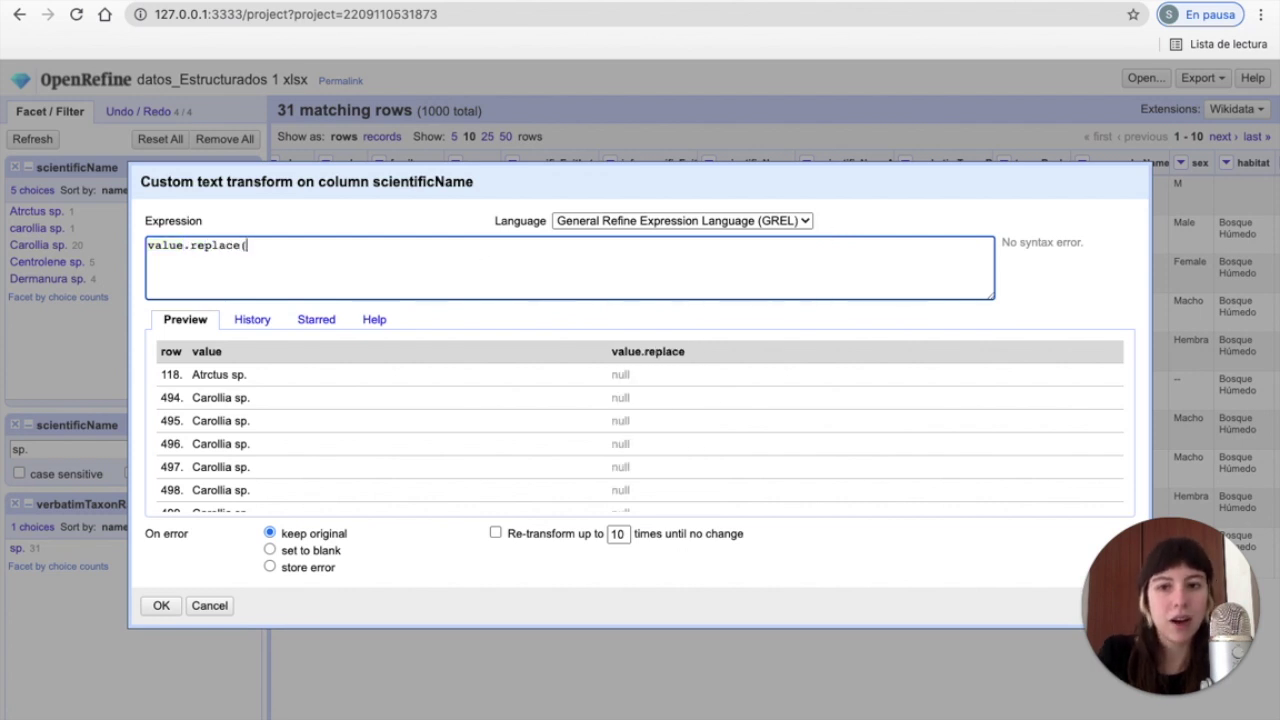
{"action": "type", "text": "\""}
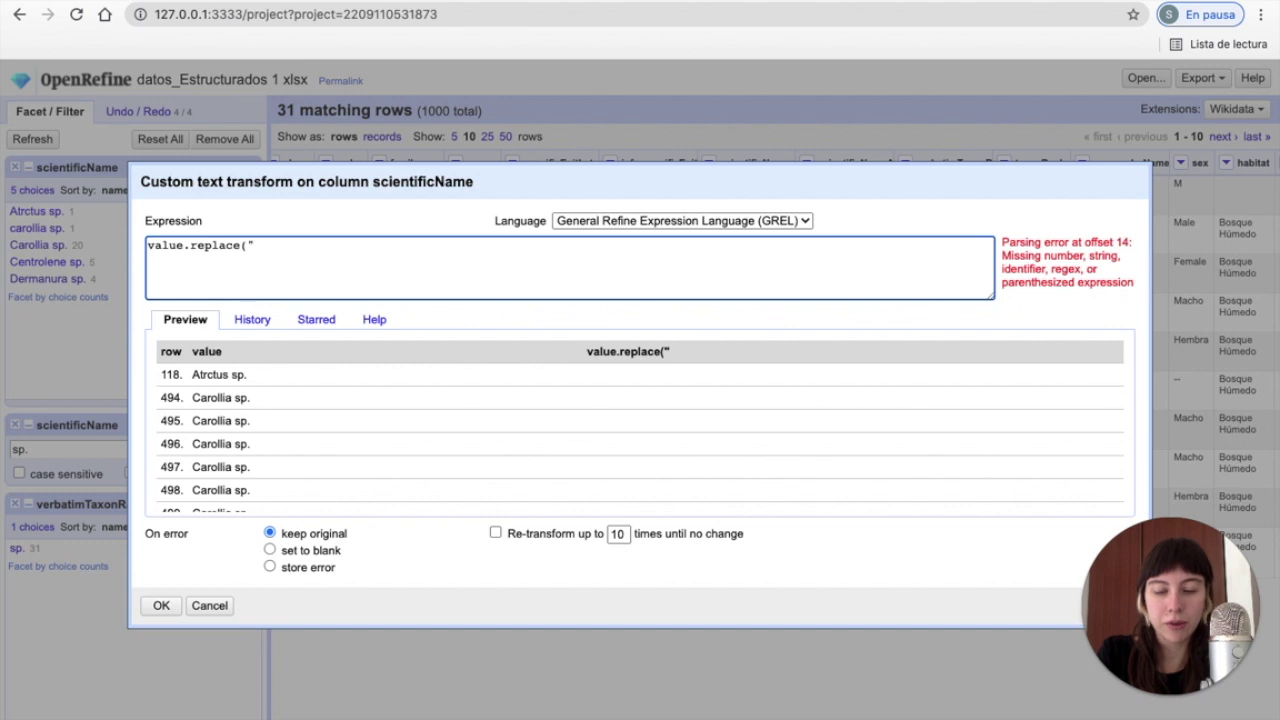
{"action": "type", "text": "sp.\","}
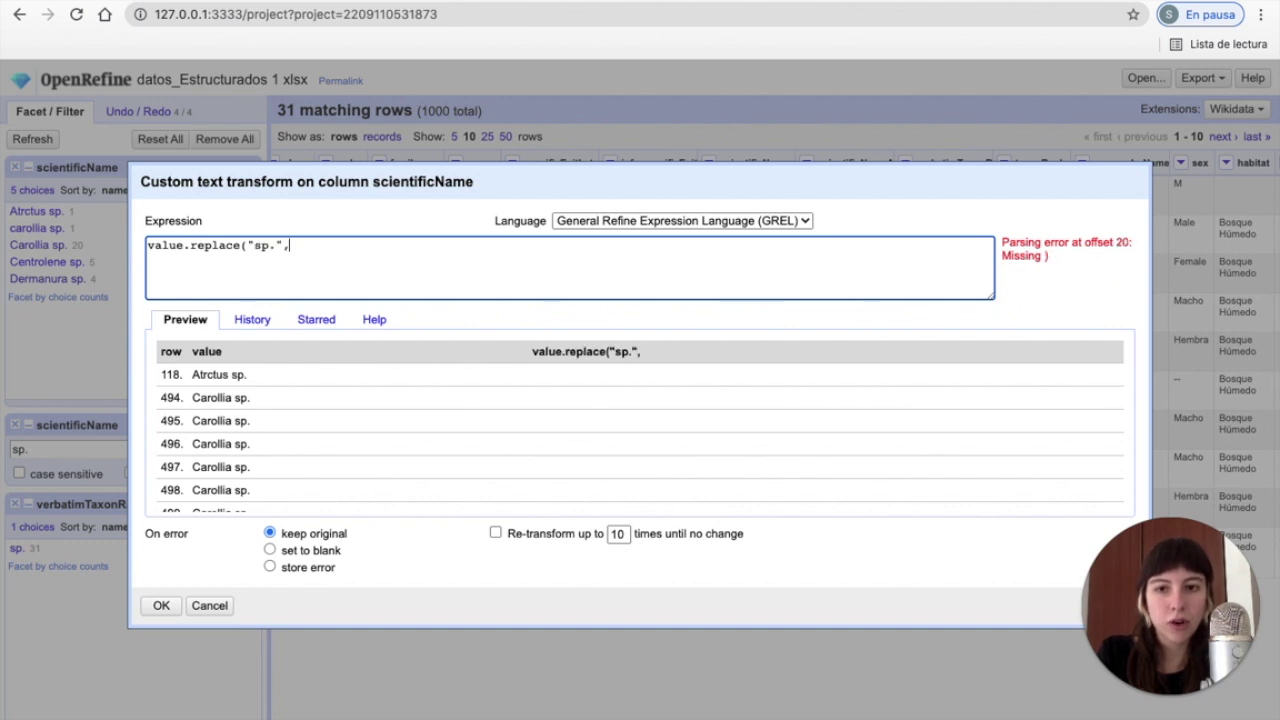
{"action": "type", "text": "\"\")"}
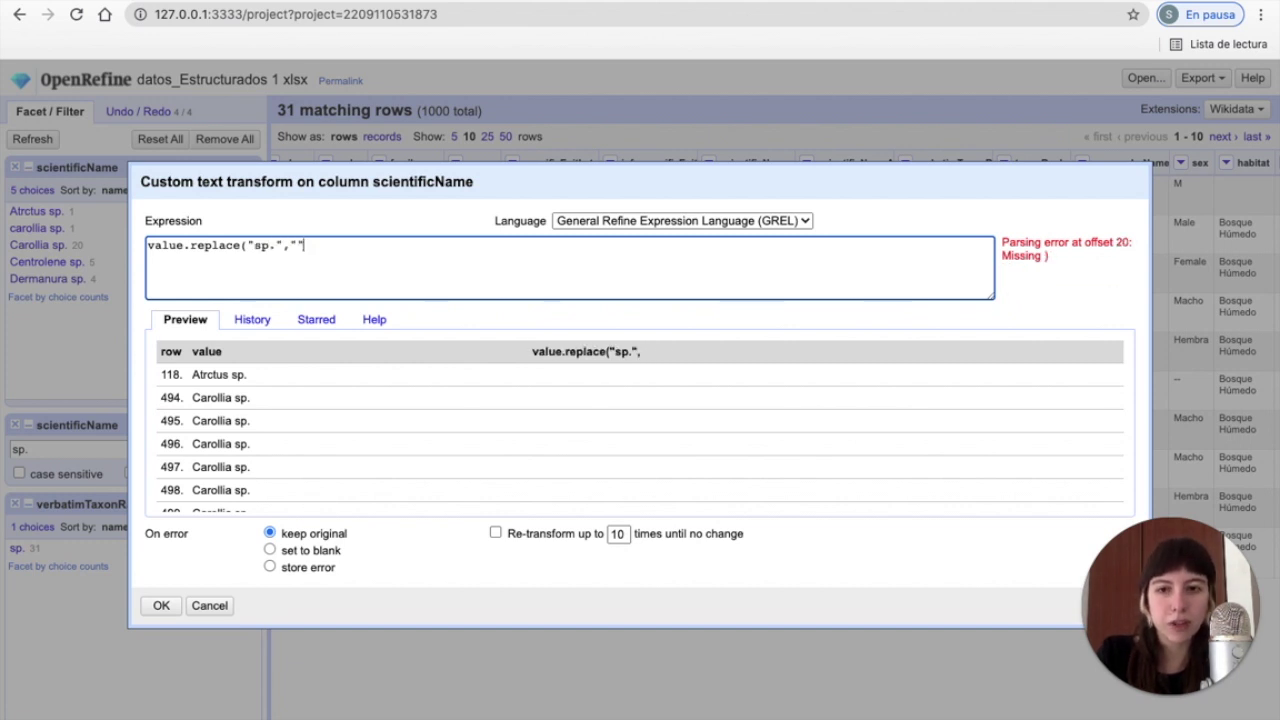
{"action": "left_click", "coordinate": [160, 607]}
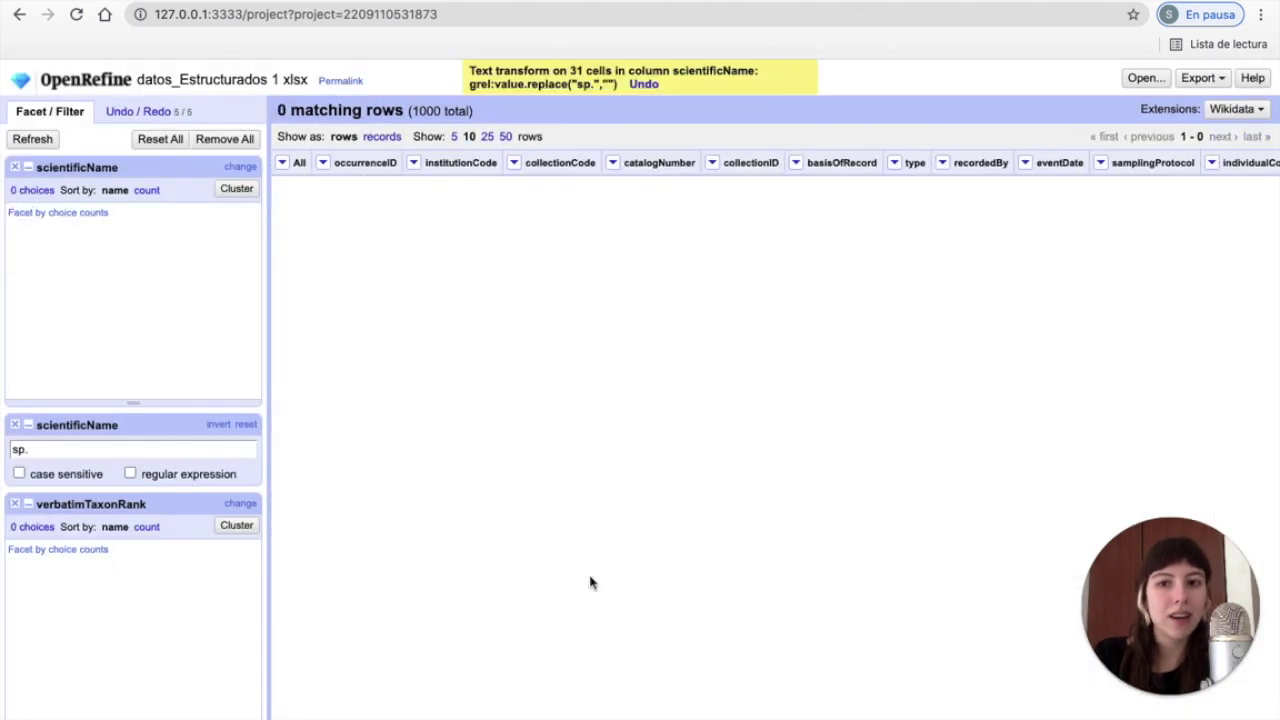